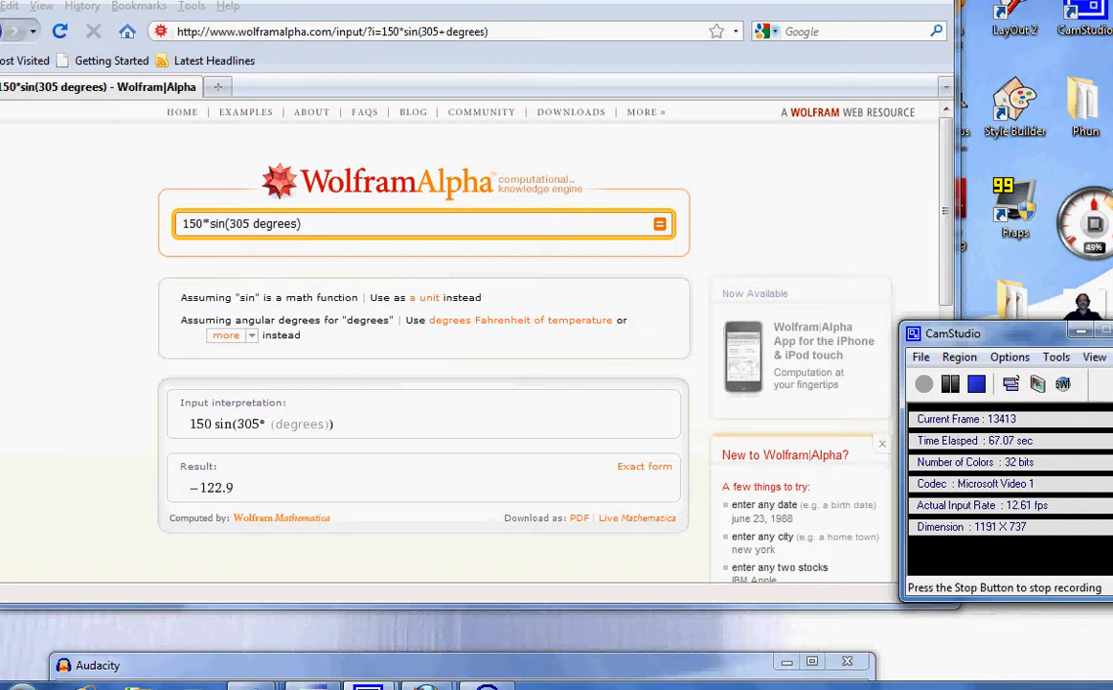
# Replace the query with 100*sin(45 degrees) and evaluate it.
pyautogui.click(303, 223)
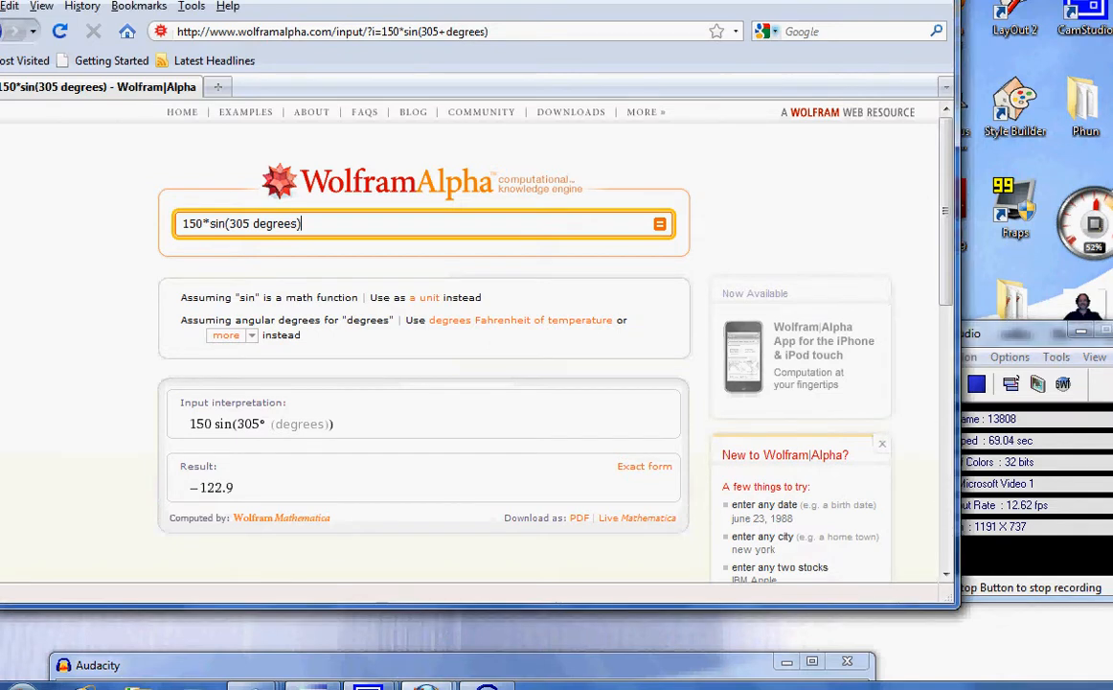
pyautogui.press('BackSpace')
pyautogui.press('BackSpace')
pyautogui.press('BackSpace')
pyautogui.press('BackSpace')
pyautogui.press('BackSpace')
pyautogui.press('BackSpace')
pyautogui.press('BackSpace')
pyautogui.press('BackSpace')
pyautogui.press('BackSpace')
pyautogui.press('BackSpace')
pyautogui.press('BackSpace')
pyautogui.press('BackSpace')
pyautogui.press('BackSpace')
pyautogui.press('BackSpace')
pyautogui.press('BackSpace')
pyautogui.press('BackSpace')
pyautogui.press('BackSpace')
pyautogui.press('BackSpace')
pyautogui.press('BackSpace')
pyautogui.press('BackSpace')
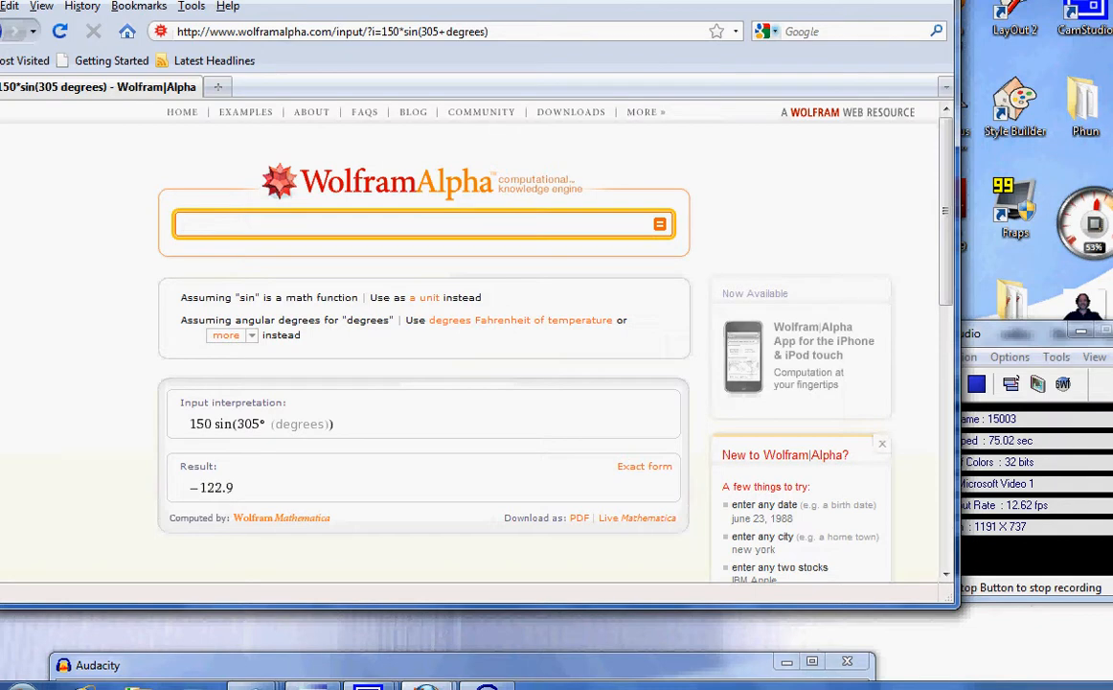
pyautogui.write('1')
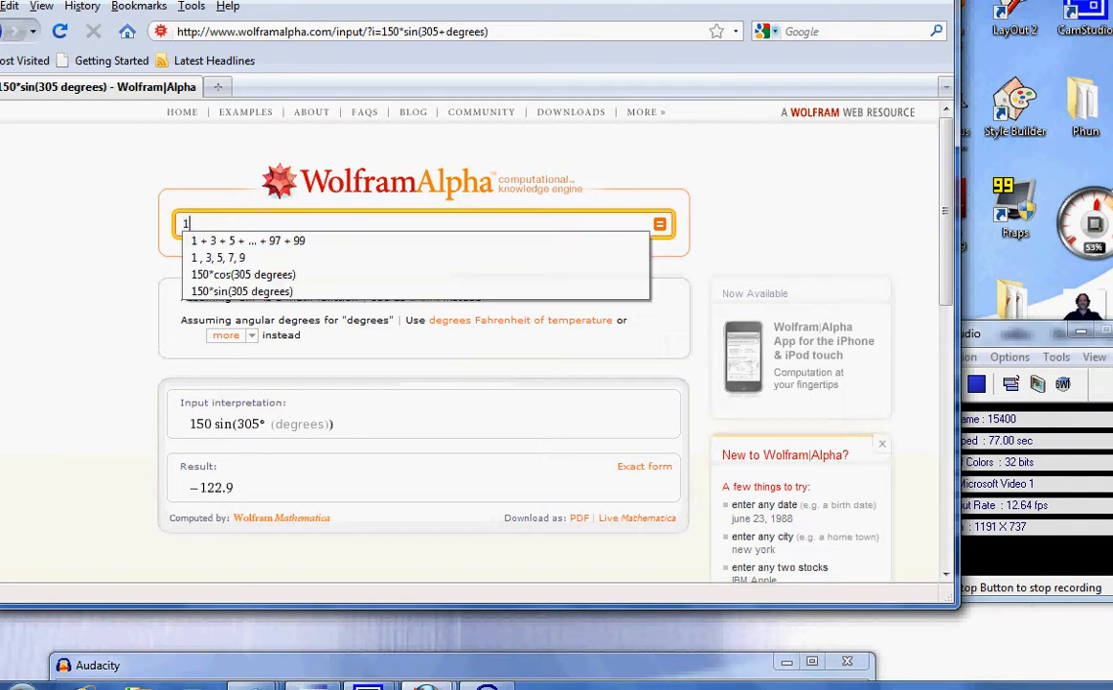
pyautogui.write('00*s')
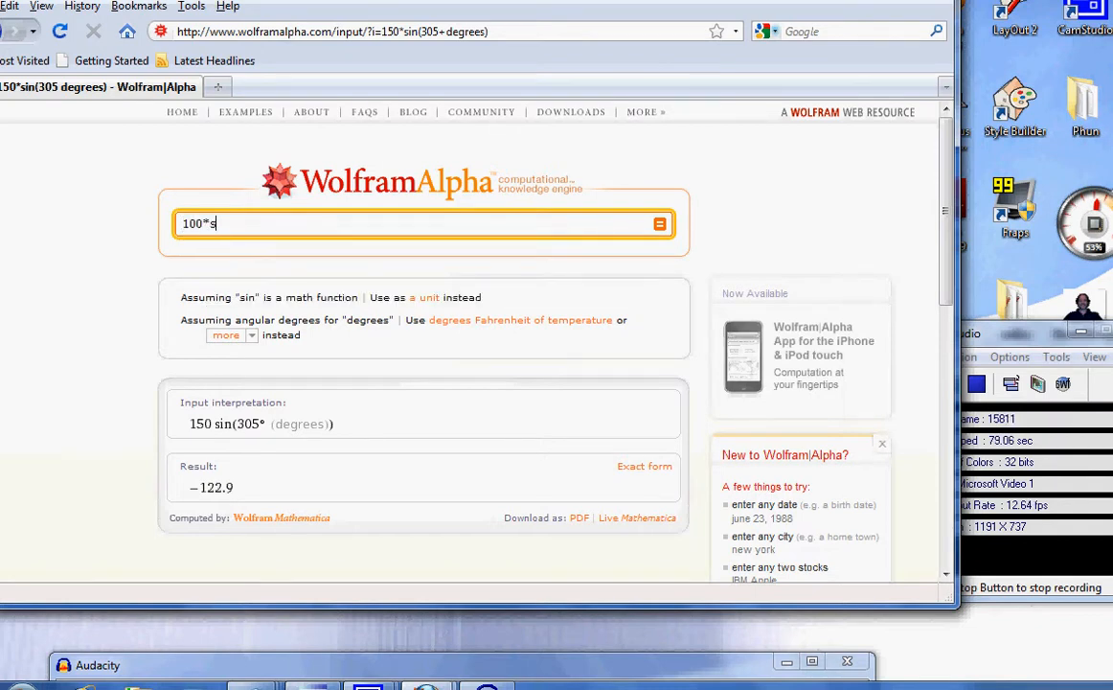
pyautogui.write('in(45)')
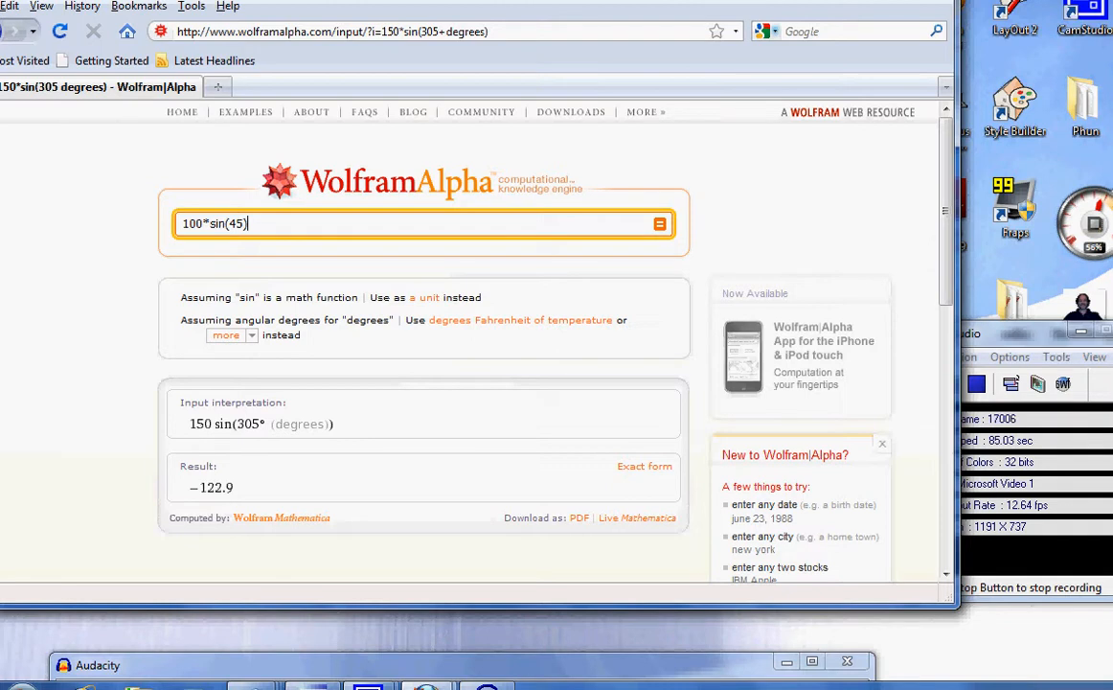
pyautogui.press('BackSpace')
pyautogui.write('degrees)')
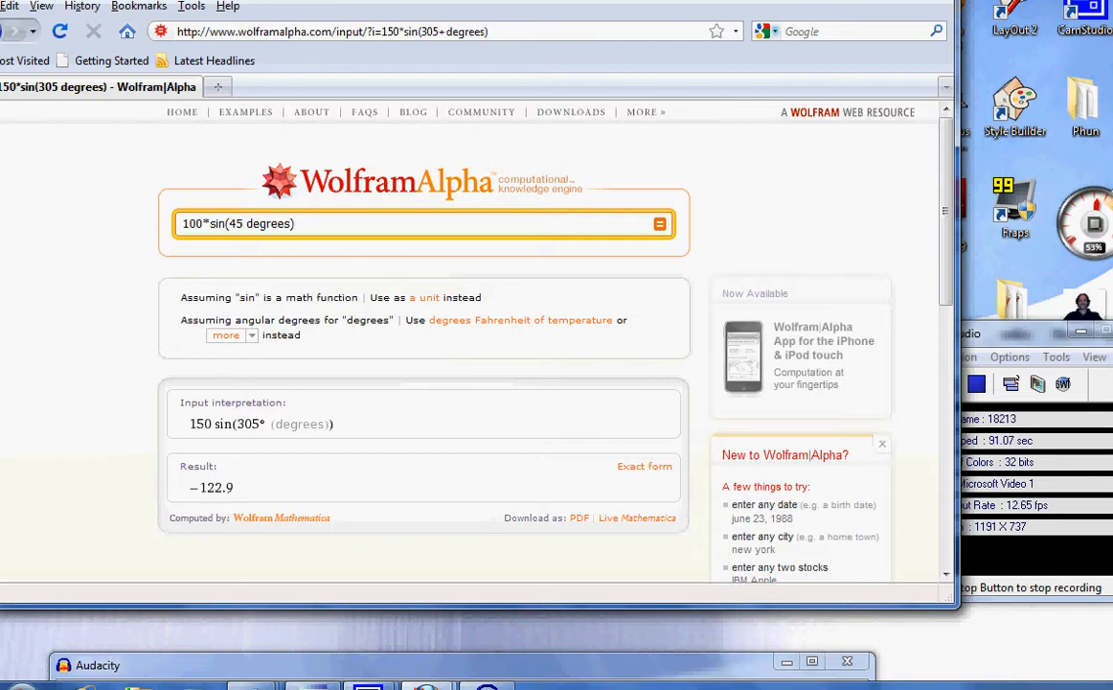
pyautogui.press('Return')
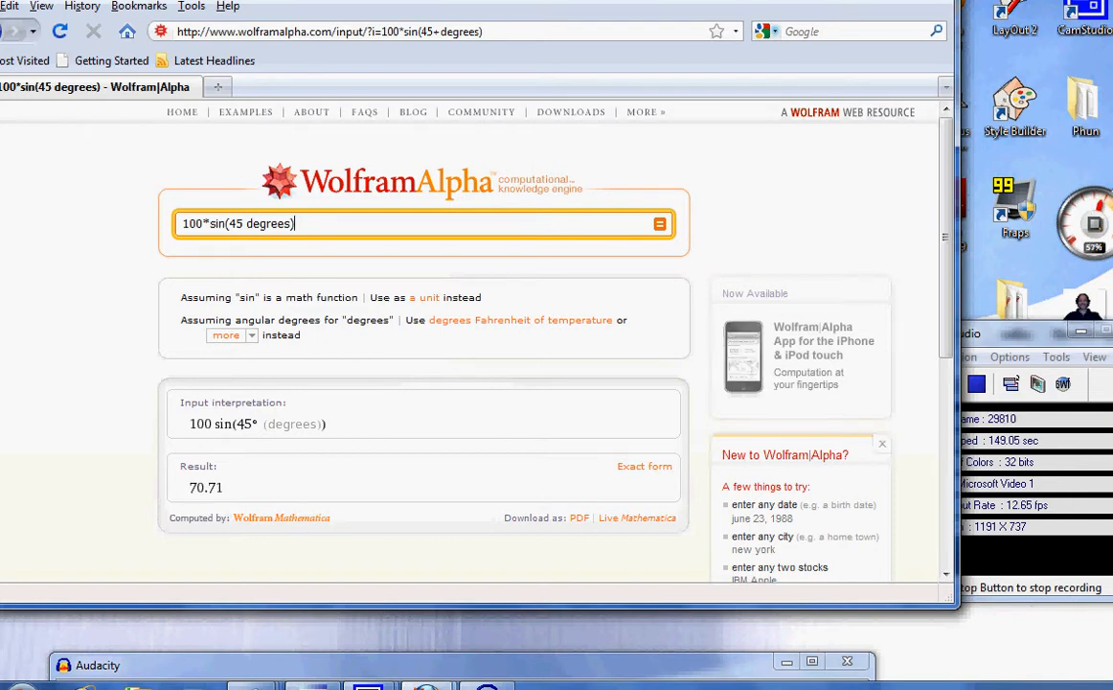
# Replace the query with Cross[{4,5,0},{70.7,70.7,0}] and compute the cross product.
pyautogui.press('BackSpace')
pyautogui.press('BackSpace')
pyautogui.press('BackSpace')
pyautogui.press('BackSpace')
pyautogui.press('BackSpace')
pyautogui.press('BackSpace')
pyautogui.press('BackSpace')
pyautogui.press('BackSpace')
pyautogui.press('BackSpace')
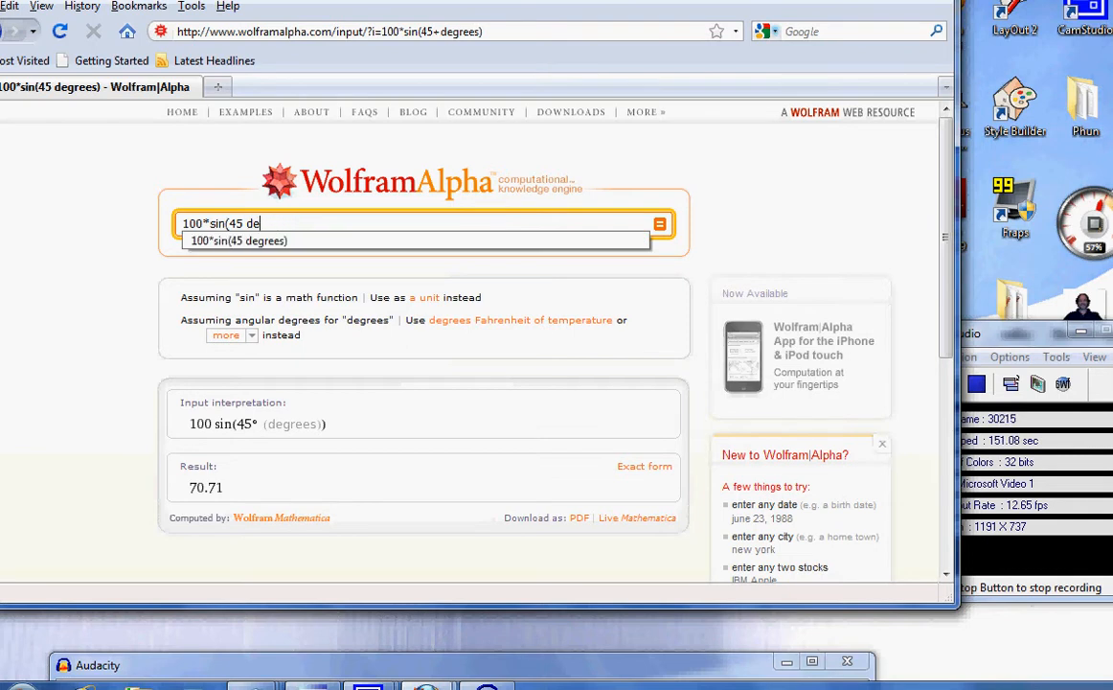
pyautogui.press('BackSpace')
pyautogui.press('BackSpace')
pyautogui.press('BackSpace')
pyautogui.press('BackSpace')
pyautogui.press('BackSpace')
pyautogui.press('BackSpace')
pyautogui.press('BackSpace')
pyautogui.press('BackSpace')
pyautogui.press('BackSpace')
pyautogui.press('BackSpace')
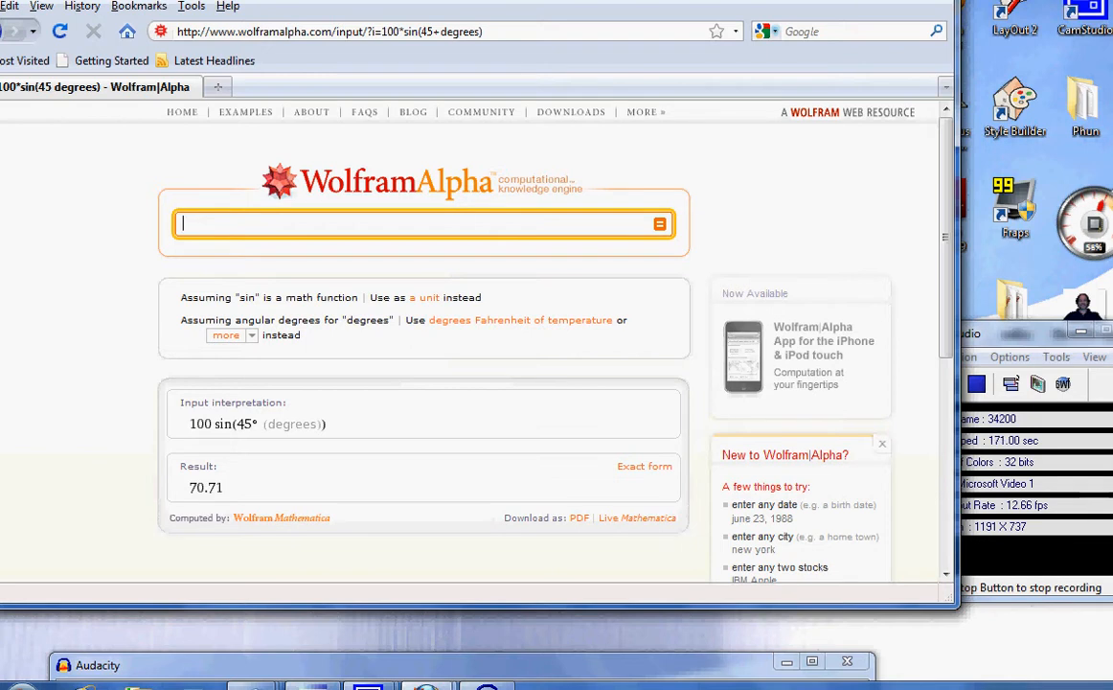
pyautogui.write('cross')
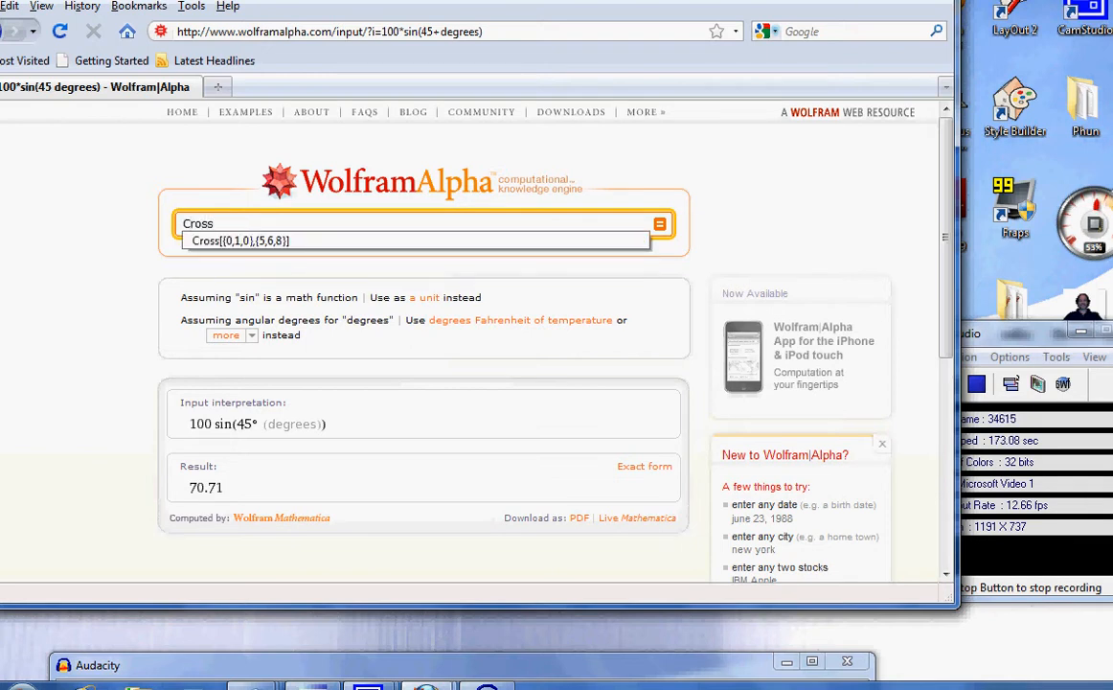
pyautogui.write('[{4,5,0')
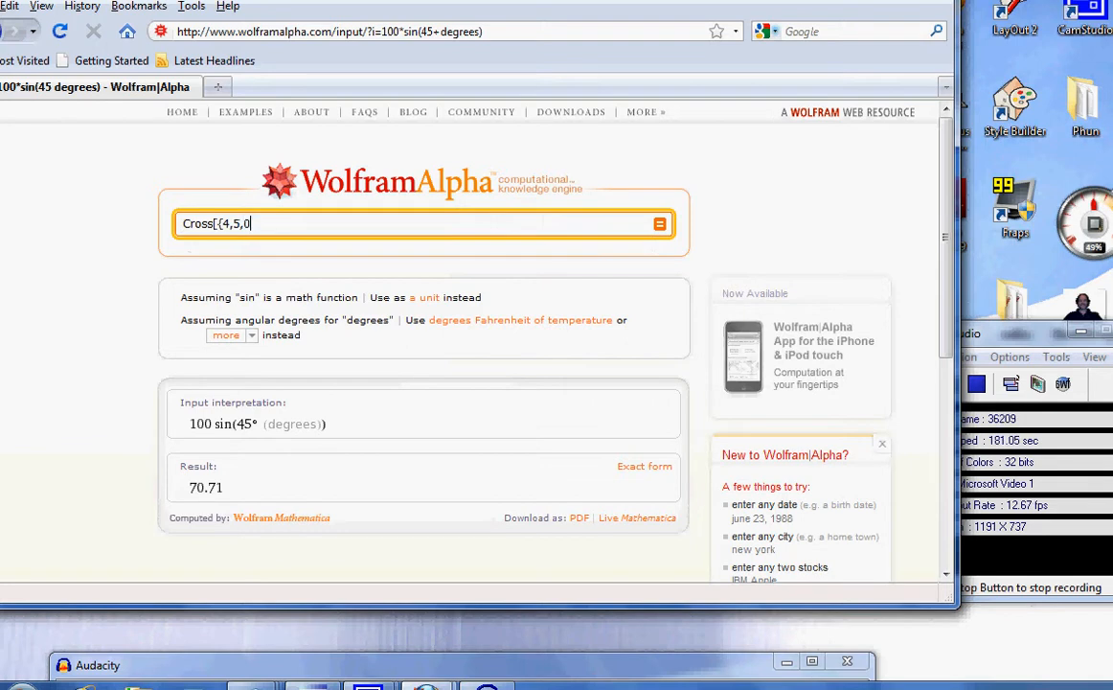
pyautogui.write('},{70.7,')
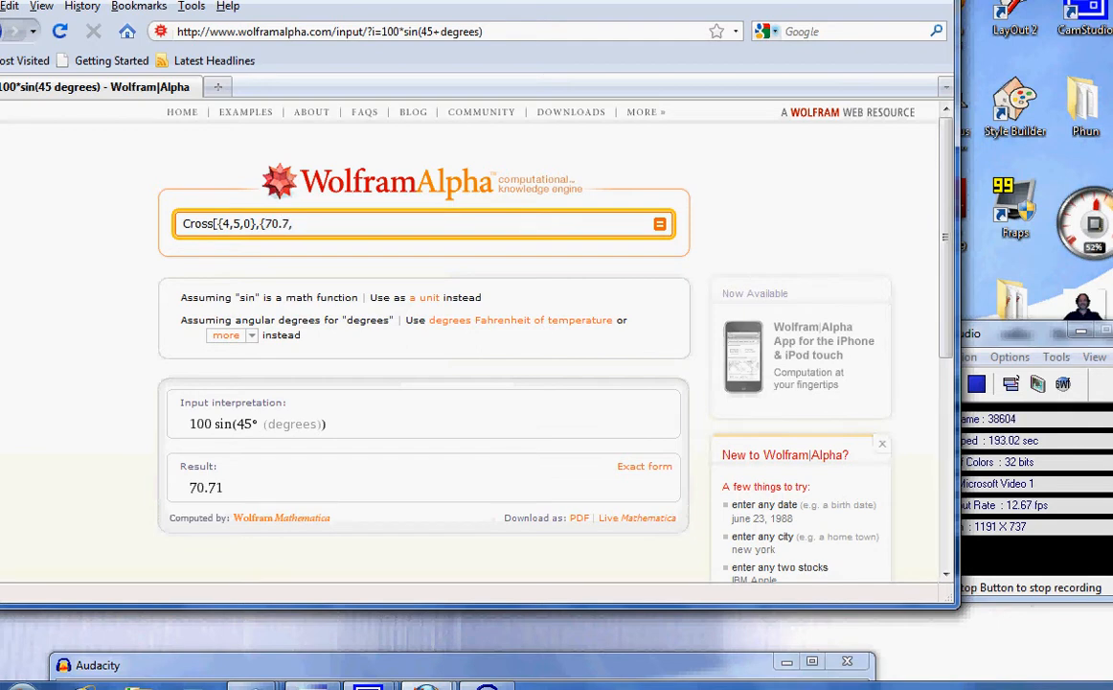
pyautogui.write('70.7,0}]')
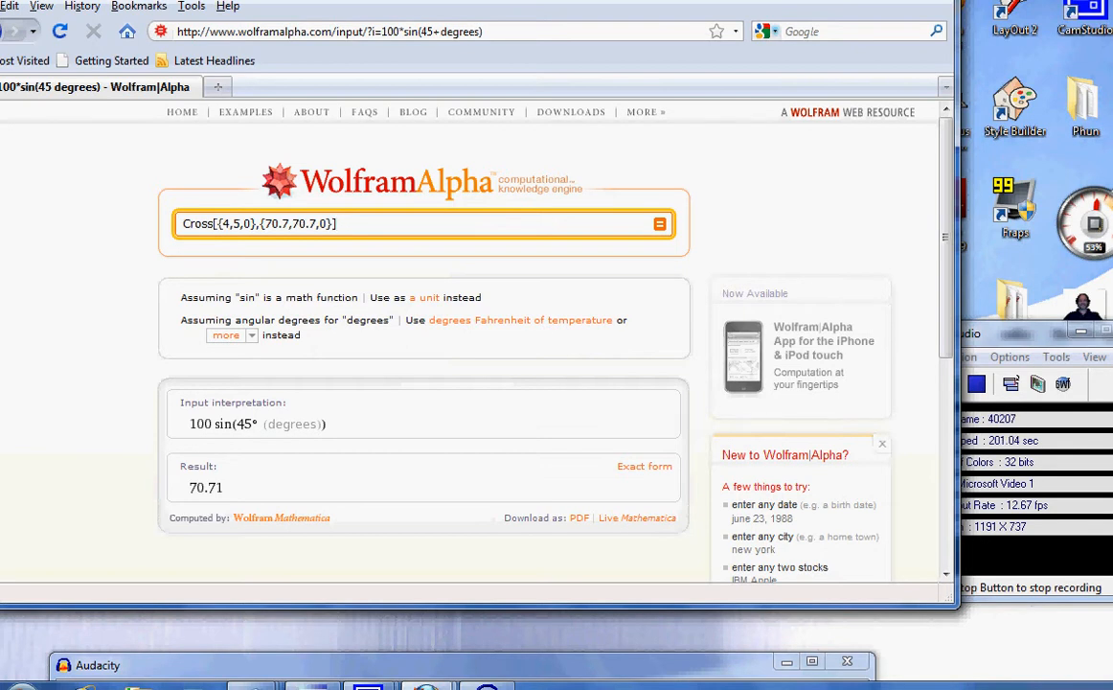
pyautogui.press('Return')
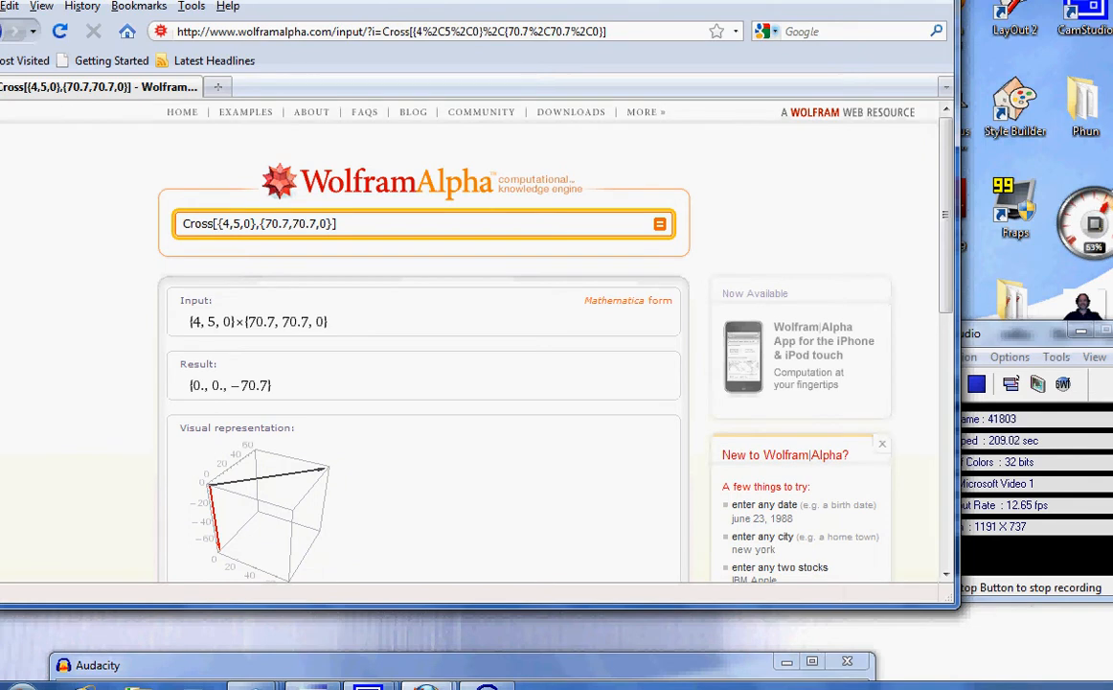
# Examine the cross product's result, visual representation, vector length and spherical coordinates.
pyautogui.scroll(-4, 507, 336)
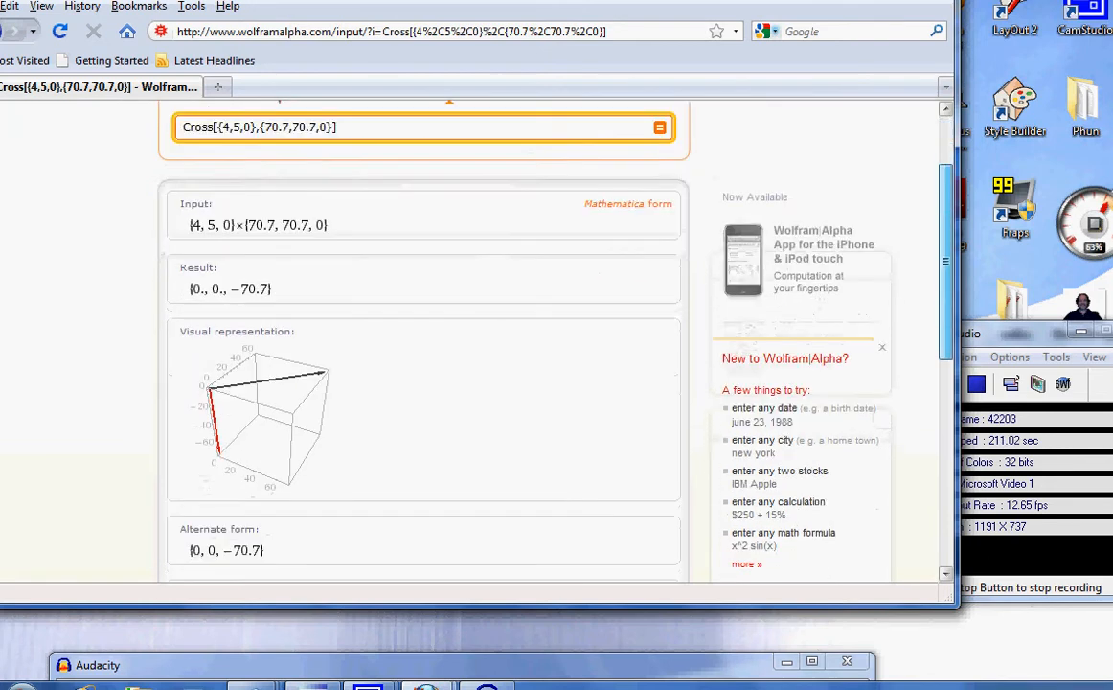
pyautogui.scroll(-3, 507, 335)
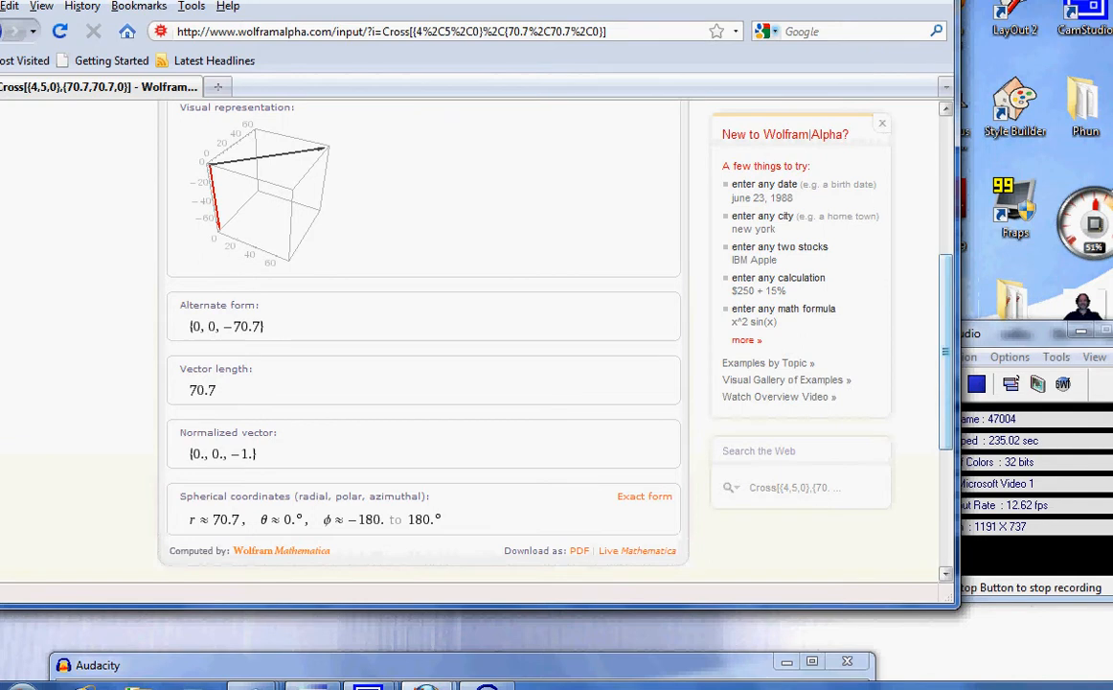
pyautogui.scroll(5, 424, 335)
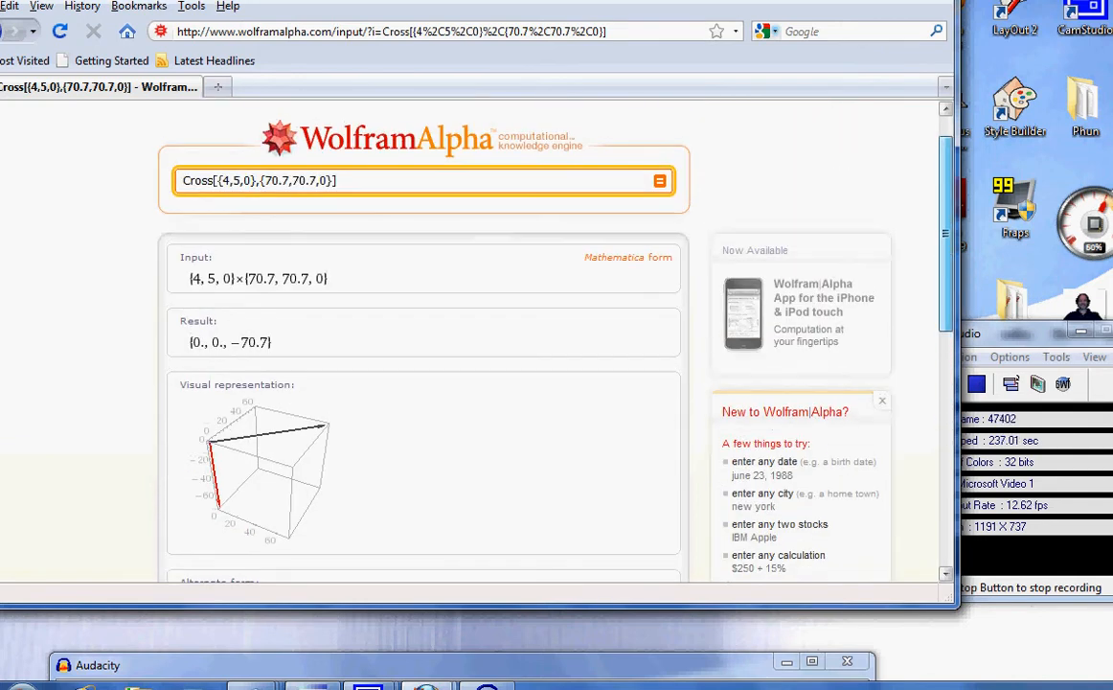
pyautogui.scroll(-1, 425, 335)
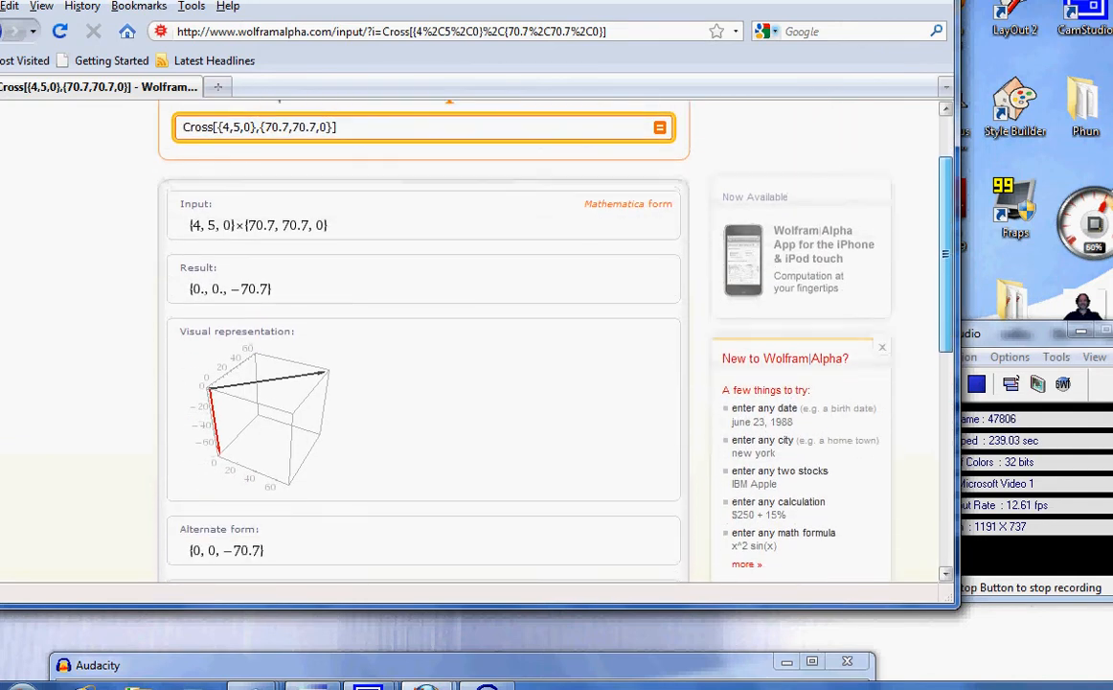
pyautogui.scroll(1, 550, 335)
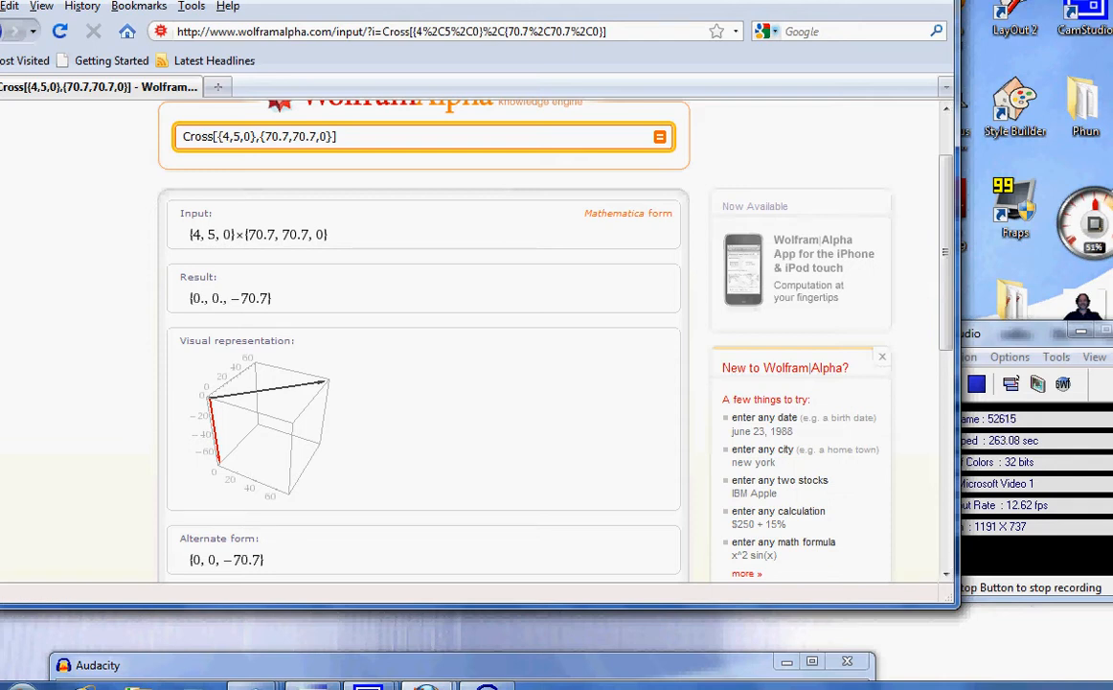
# Try to change the first vector's x component to 10 and recompute the cross product.
pyautogui.click(241, 136)
pyautogui.click(229, 136)
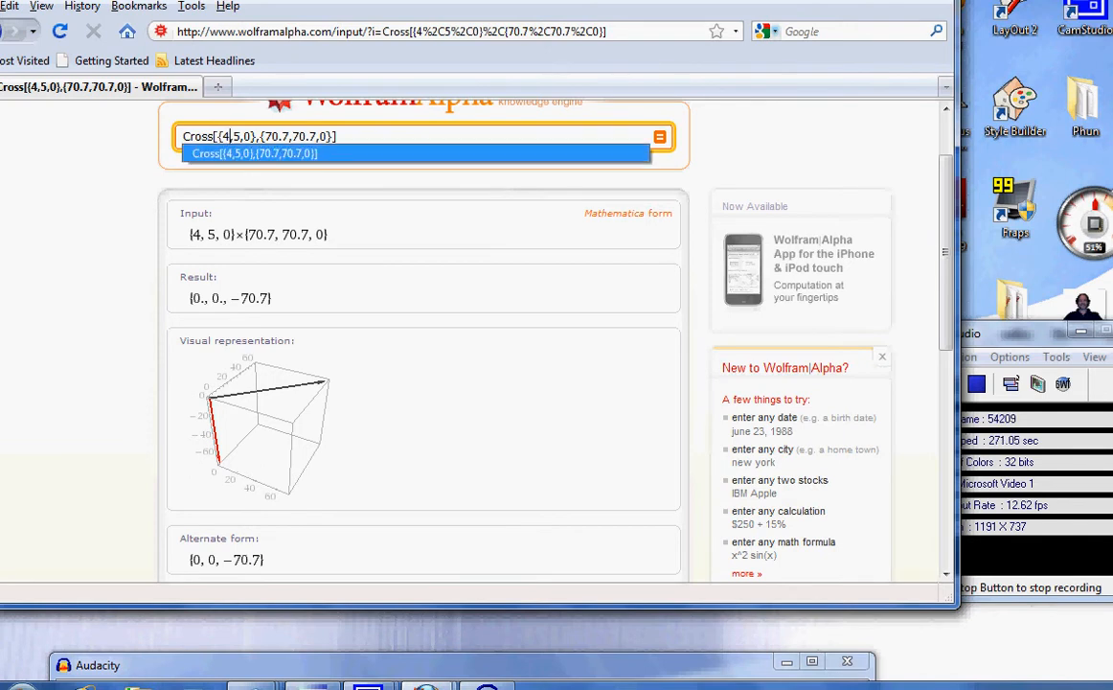
pyautogui.press('BackSpace')
pyautogui.write('10')
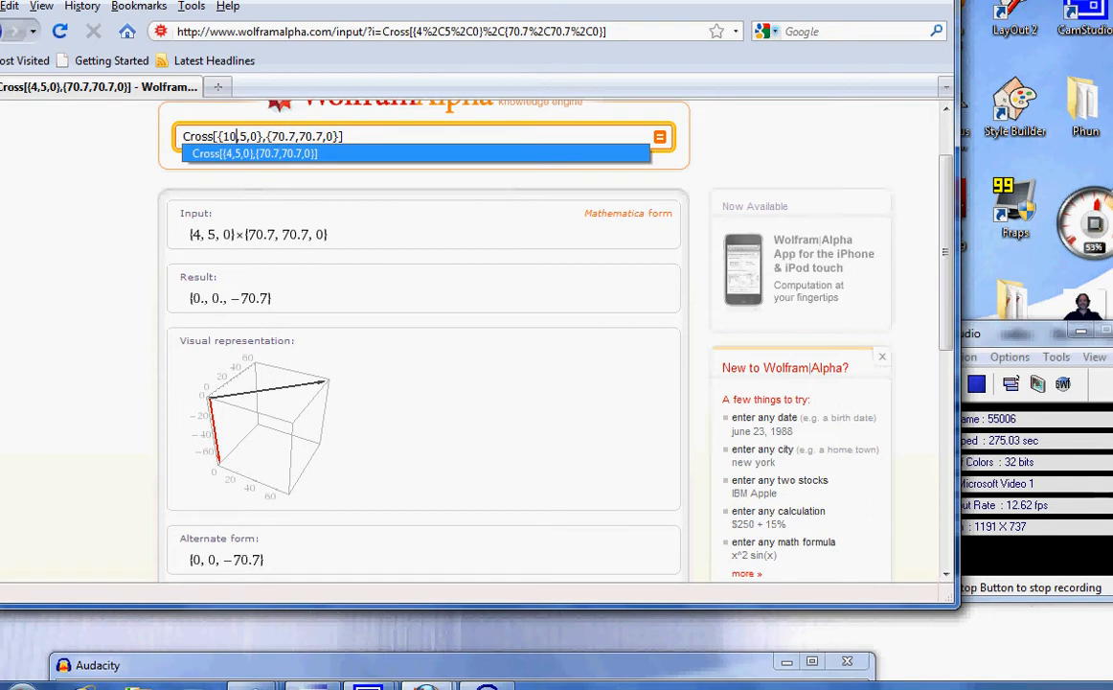
pyautogui.press('Return')
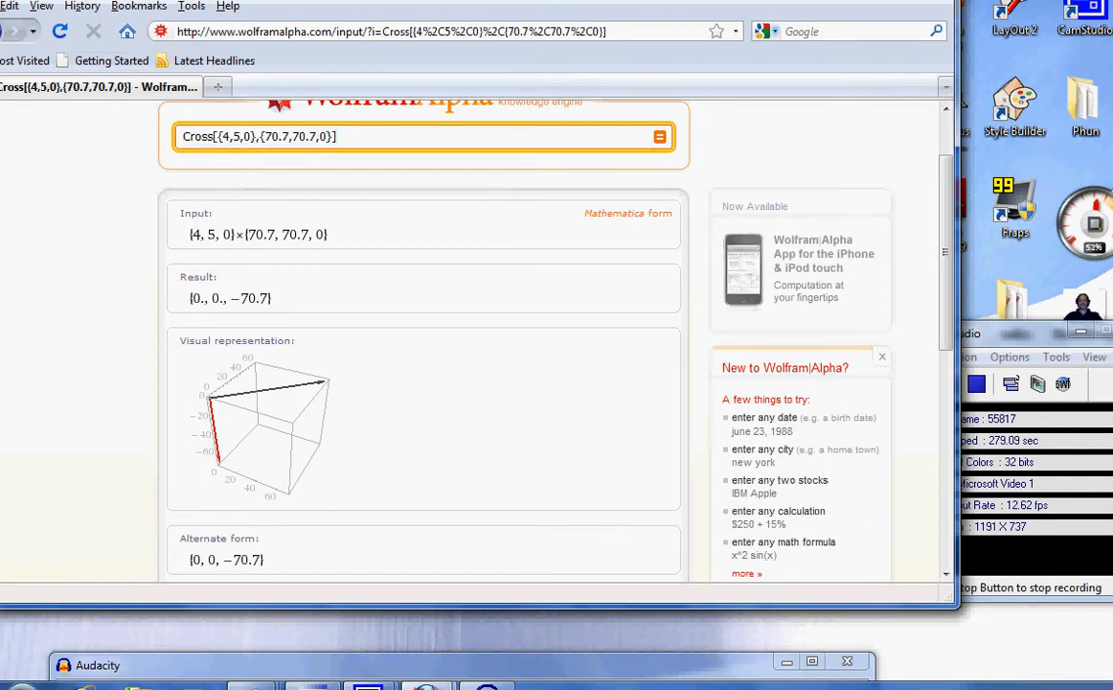
pyautogui.press('Down')
pyautogui.press('Down')
pyautogui.press('BackSpace')
pyautogui.write('10')
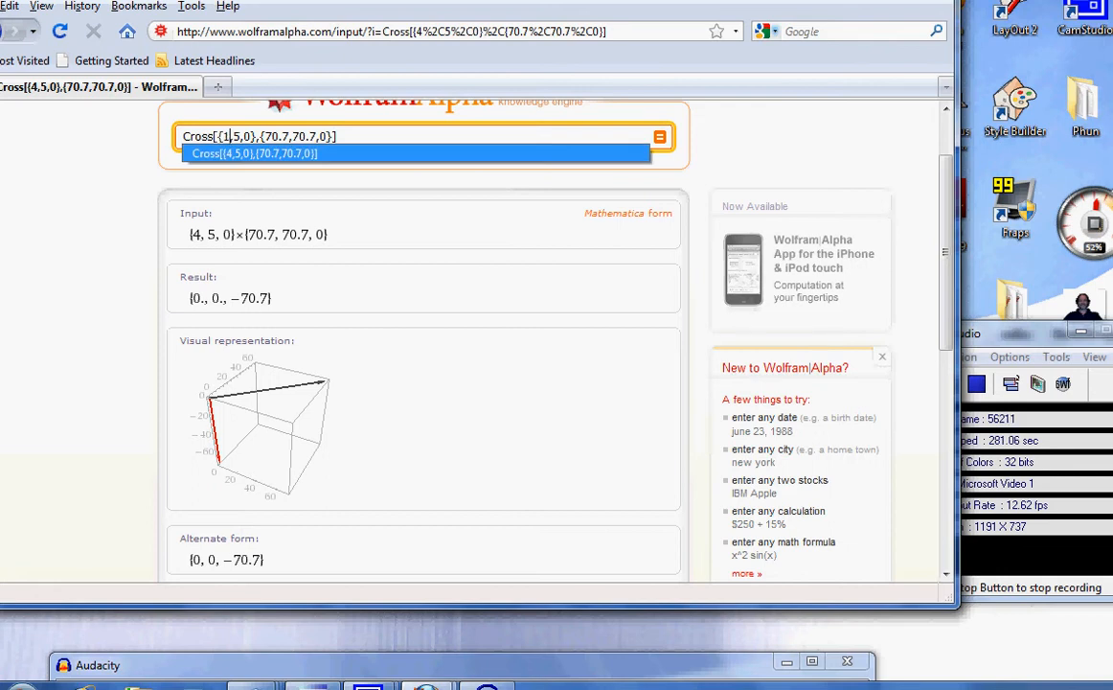
pyautogui.press('Return')
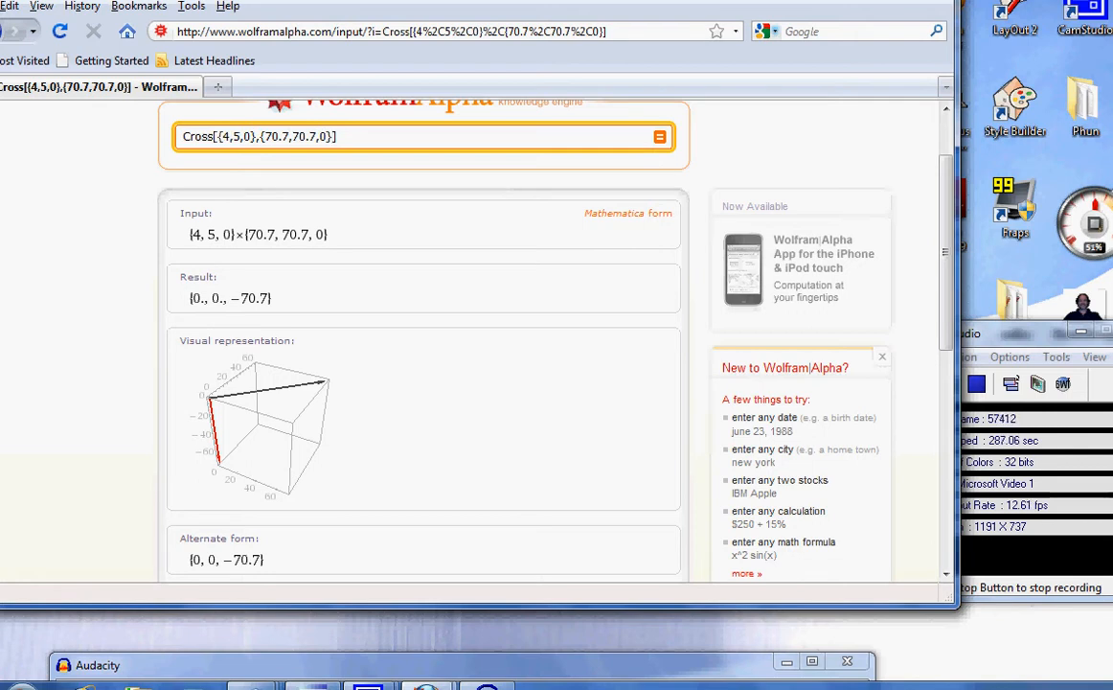
# Replace the first vector in the Cross query with {10,0,0}.
pyautogui.click(250, 136)
pyautogui.press('BackSpace')
pyautogui.press('BackSpace')
pyautogui.press('BackSpace')
pyautogui.press('BackSpace')
pyautogui.press('BackSpace')
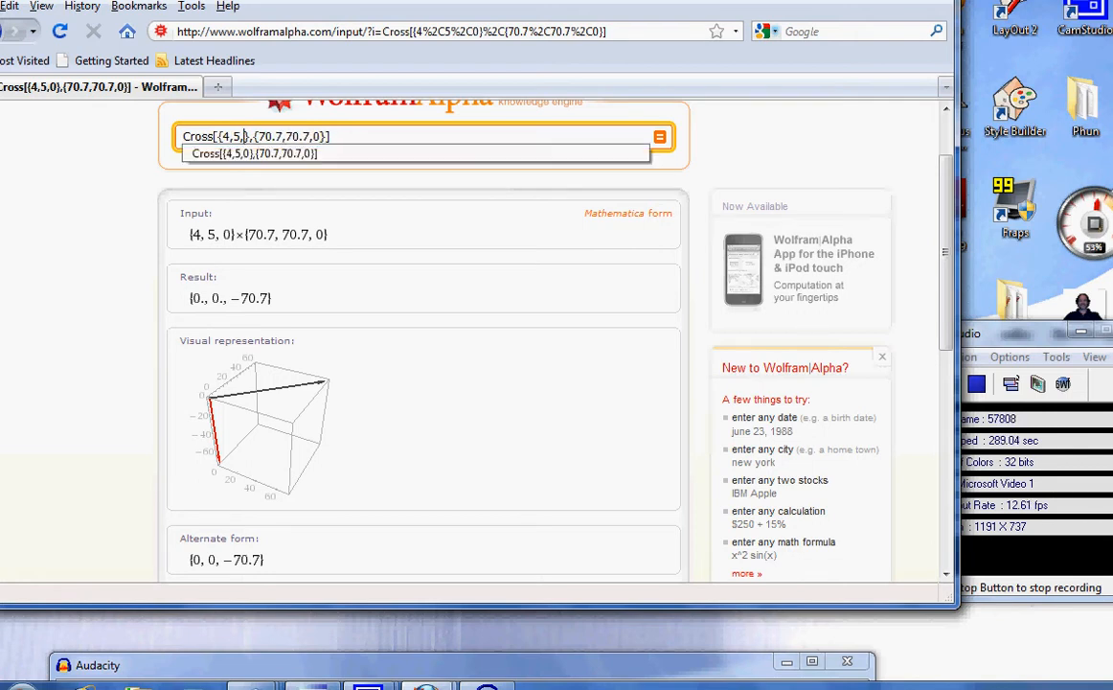
pyautogui.write('10,0,0')
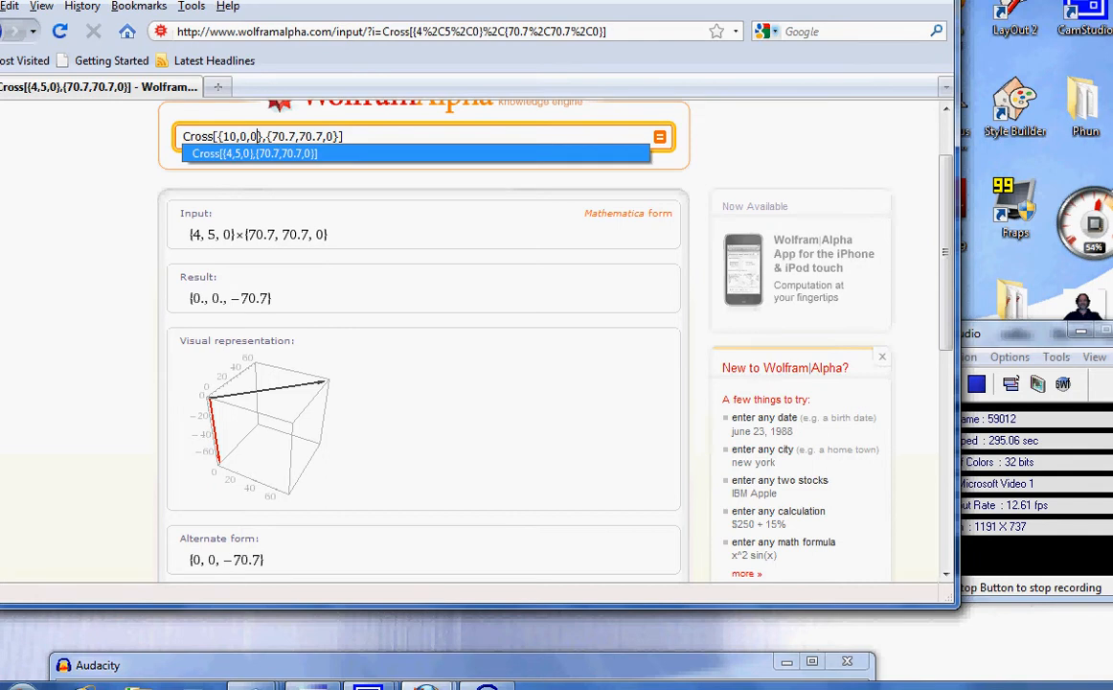
# Replace the second vector with {-17.1,46.98,0} and compute the cross product.
pyautogui.click(316, 136)
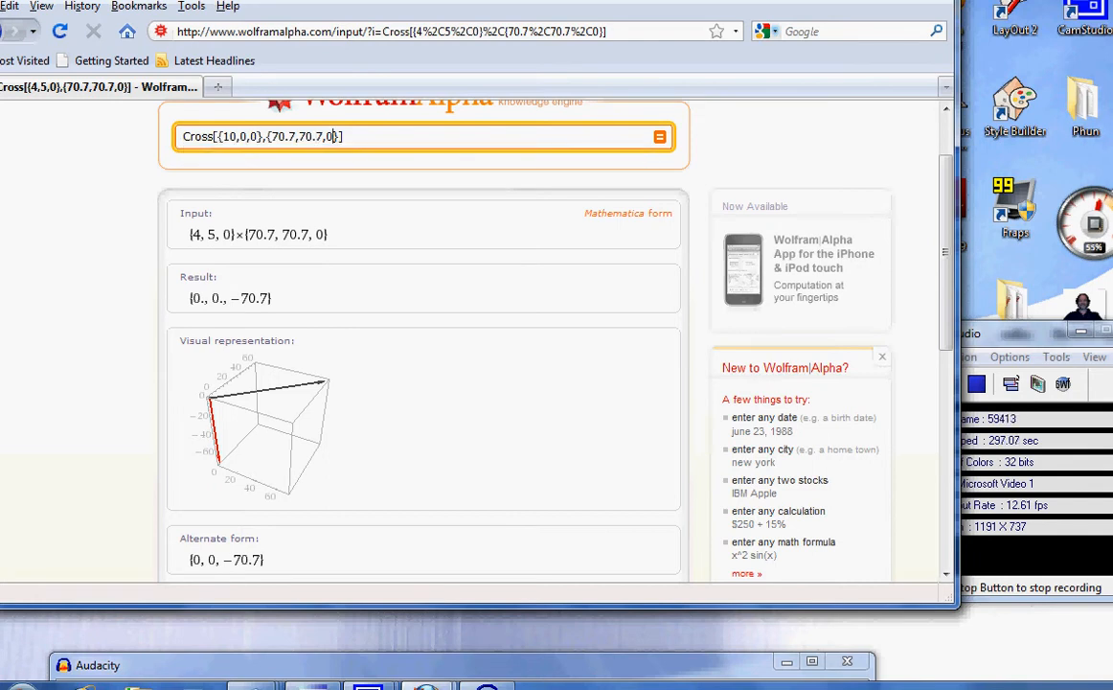
pyautogui.press('BackSpace')
pyautogui.press('BackSpace')
pyautogui.press('BackSpace')
pyautogui.press('BackSpace')
pyautogui.press('BackSpace')
pyautogui.press('BackSpace')
pyautogui.press('BackSpace')
pyautogui.press('BackSpace')
pyautogui.press('BackSpace')
pyautogui.press('BackSpace')
pyautogui.press('BackSpace')
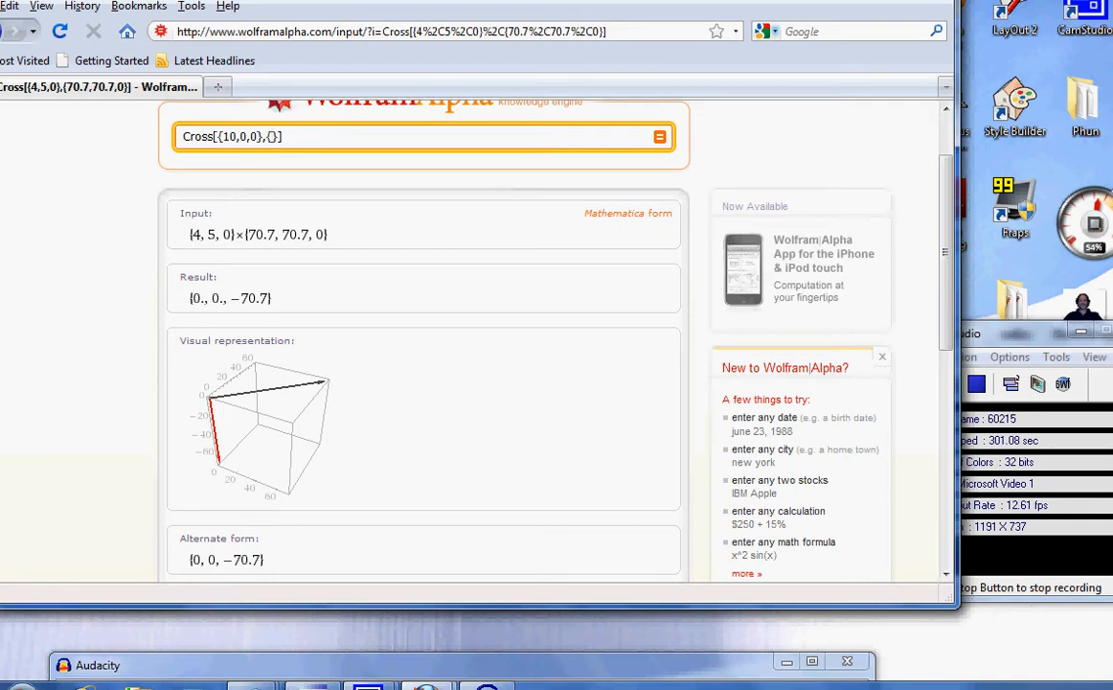
pyautogui.write('-17.1,46.')
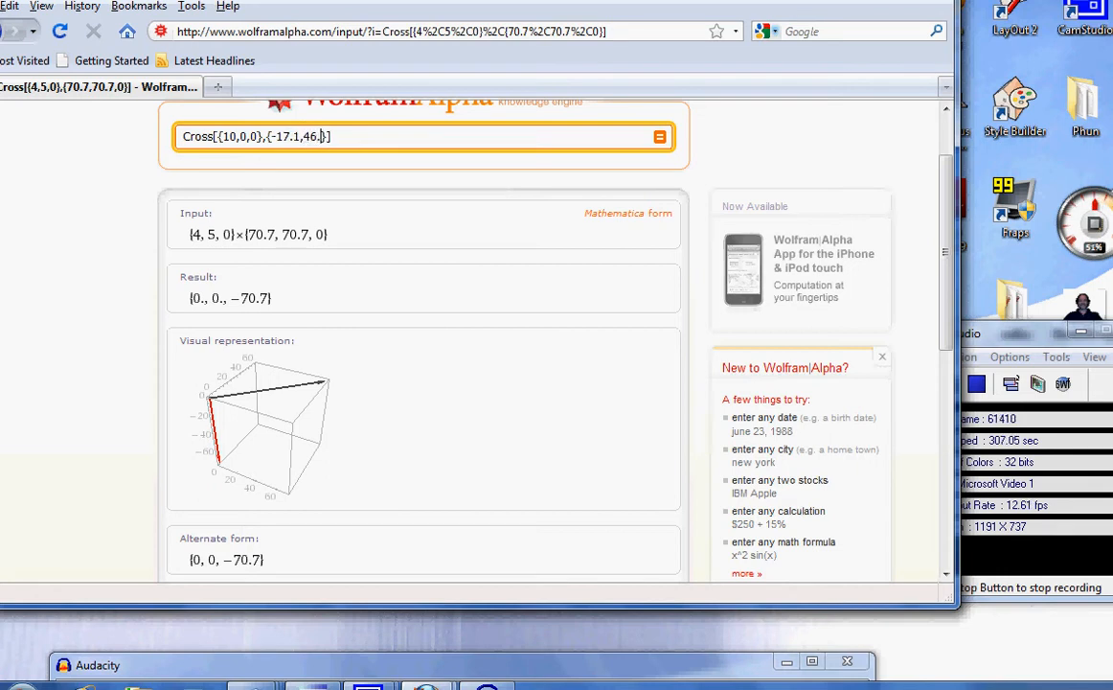
pyautogui.write('98,0')
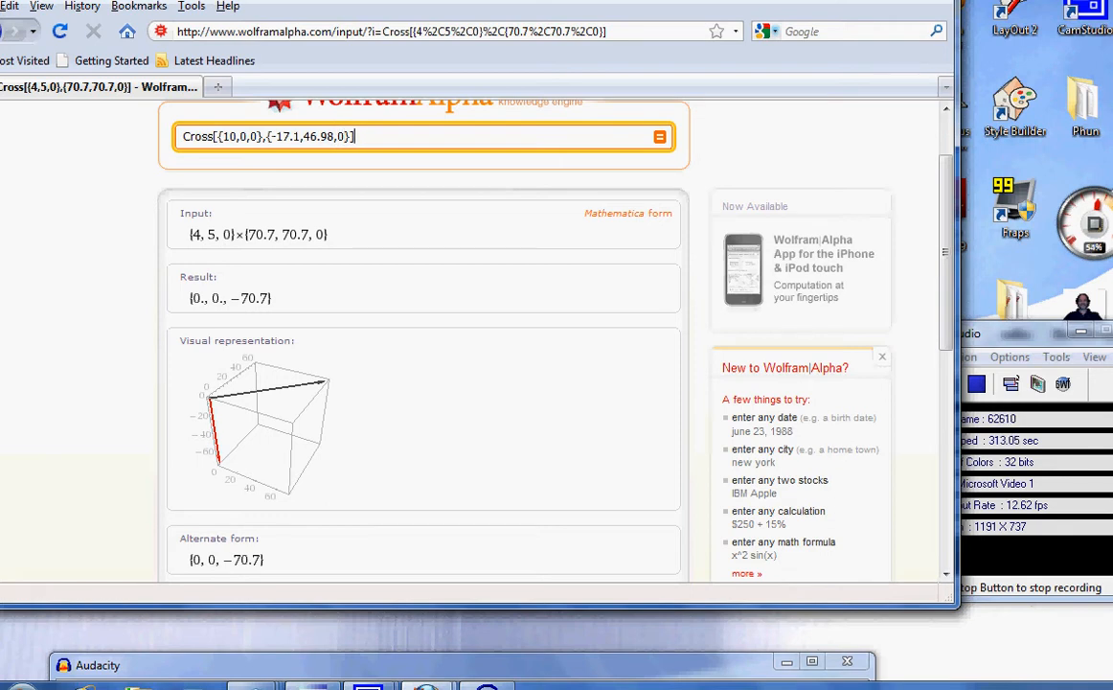
pyautogui.press('Return')
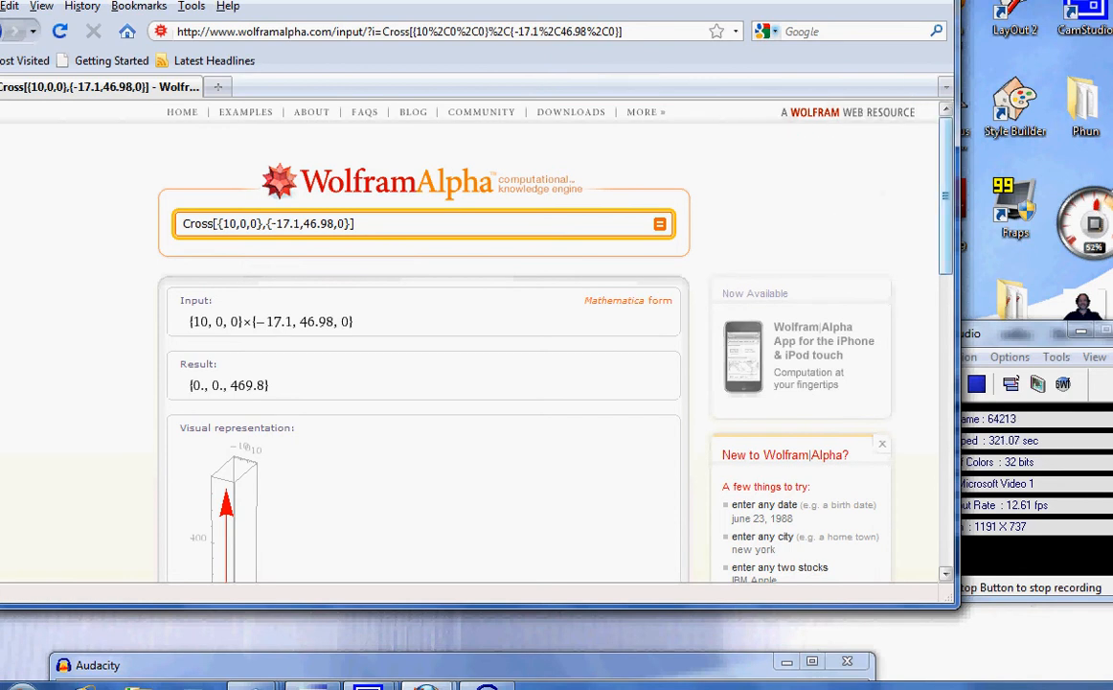
# Change the first vector's x component to 8 in the Cross query.
pyautogui.moveTo(945, 195)
pyautogui.mouseDown()
pyautogui.moveTo(946, 389)
pyautogui.moveTo(946, 216)
pyautogui.mouseUp()
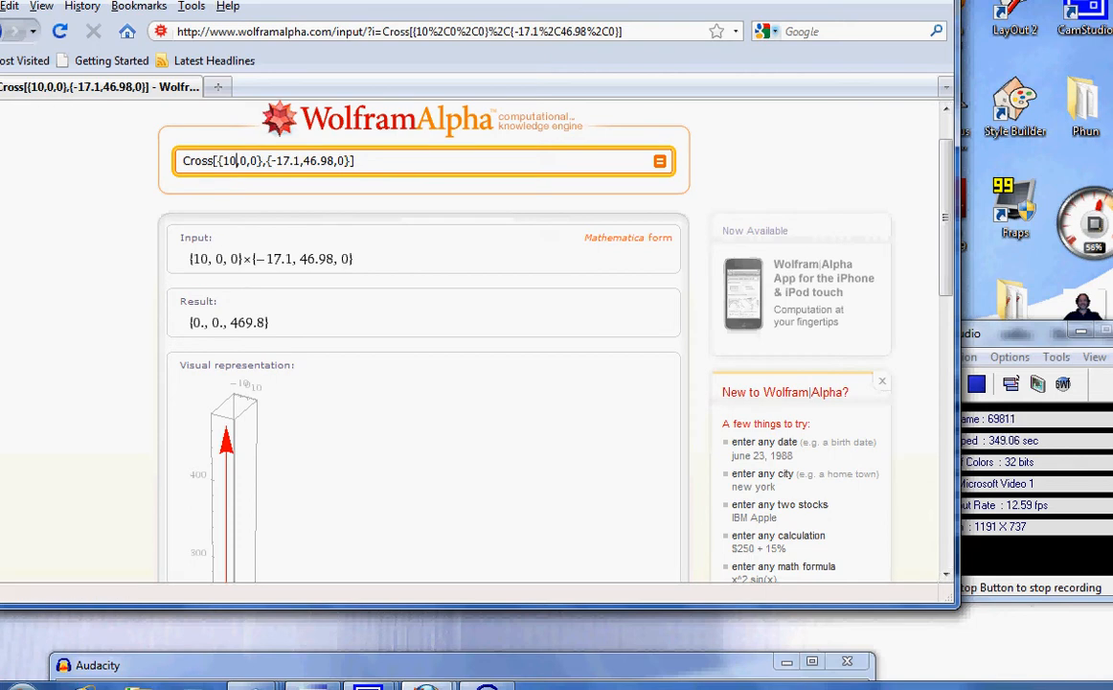
pyautogui.press('BackSpace')
pyautogui.press('BackSpace')
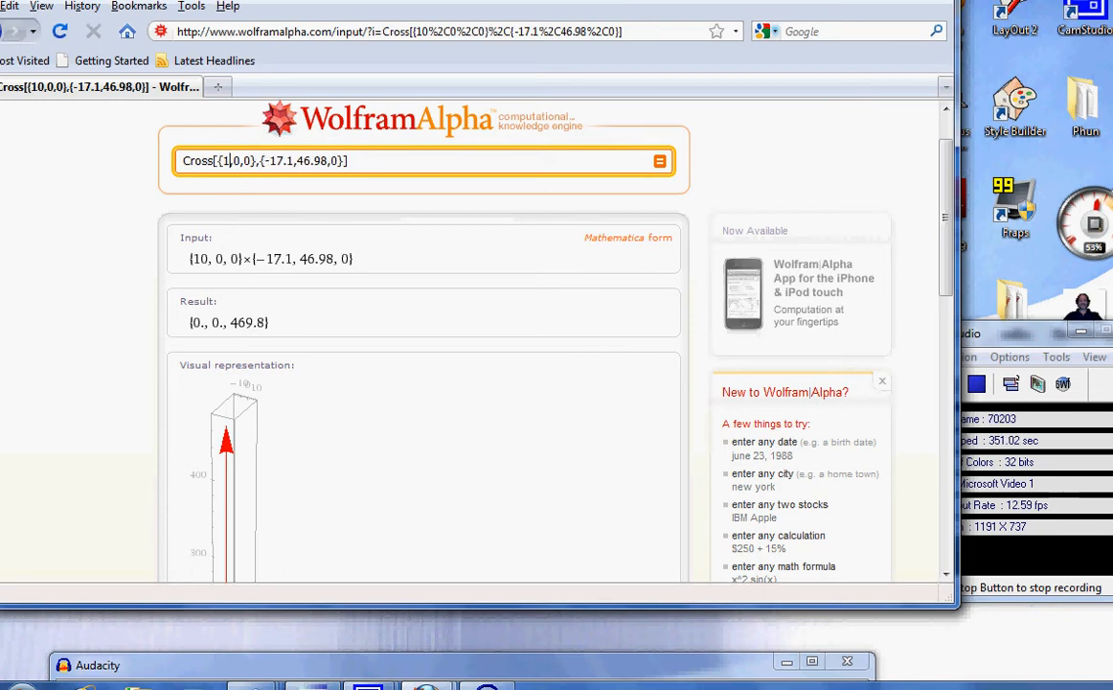
pyautogui.write('8')
# Change the second vector's x component to -58.47 in the Cross query.
pyautogui.click(296, 161)
pyautogui.press('BackSpace')
pyautogui.press('BackSpace')
pyautogui.press('BackSpace')
pyautogui.press('BackSpace')
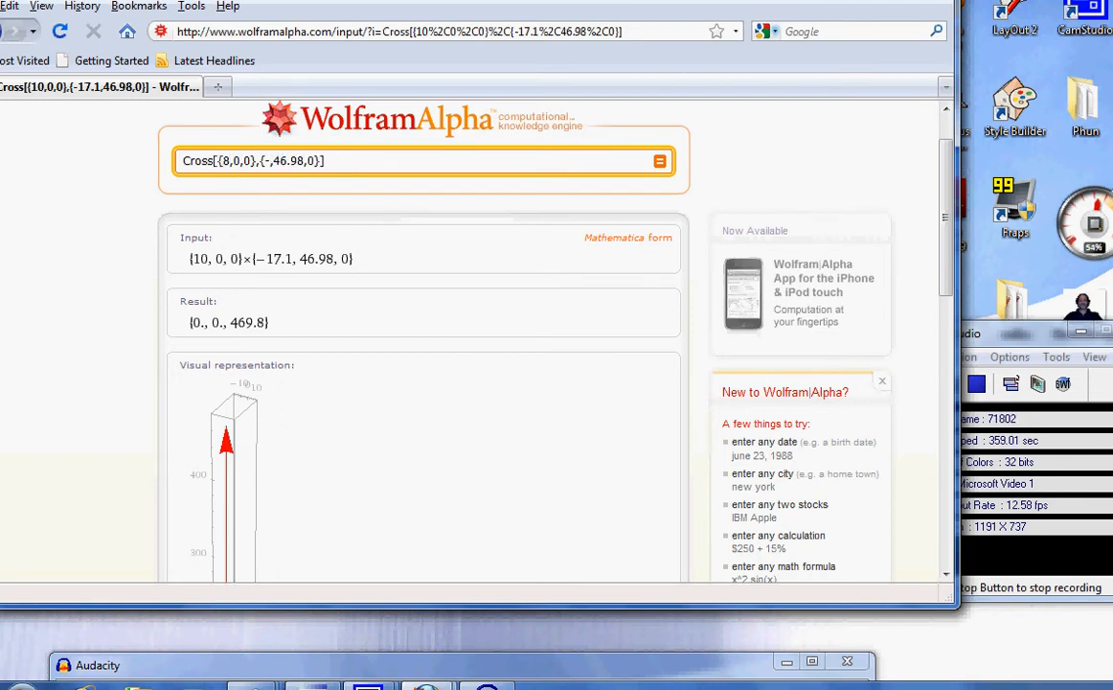
pyautogui.write('58')
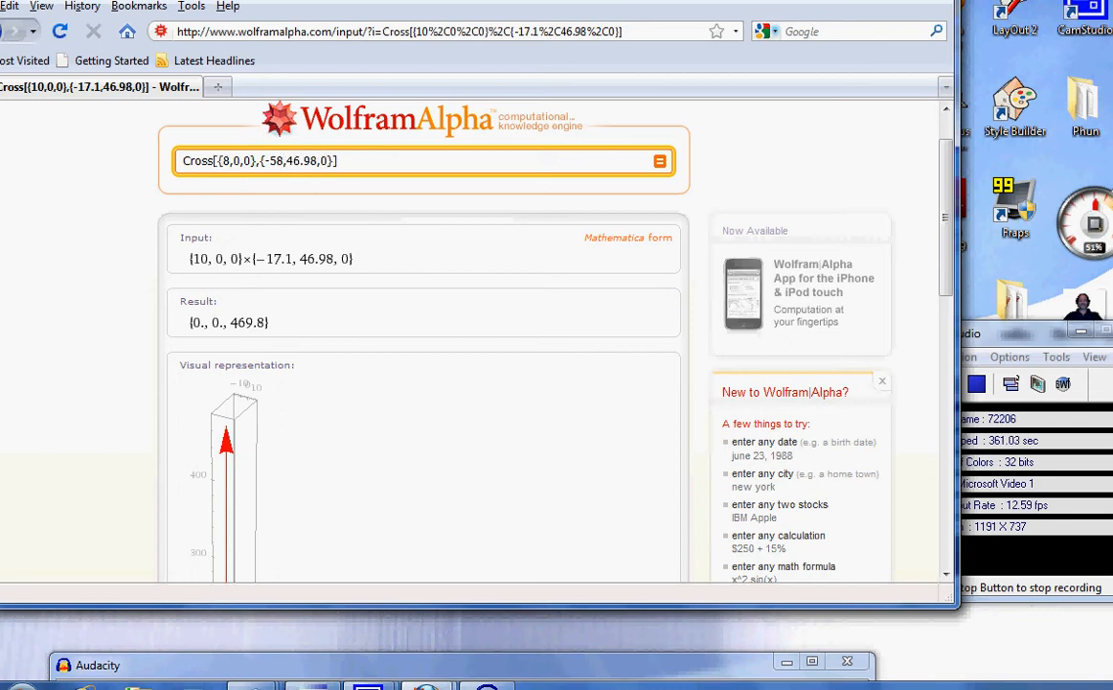
pyautogui.write('.47')
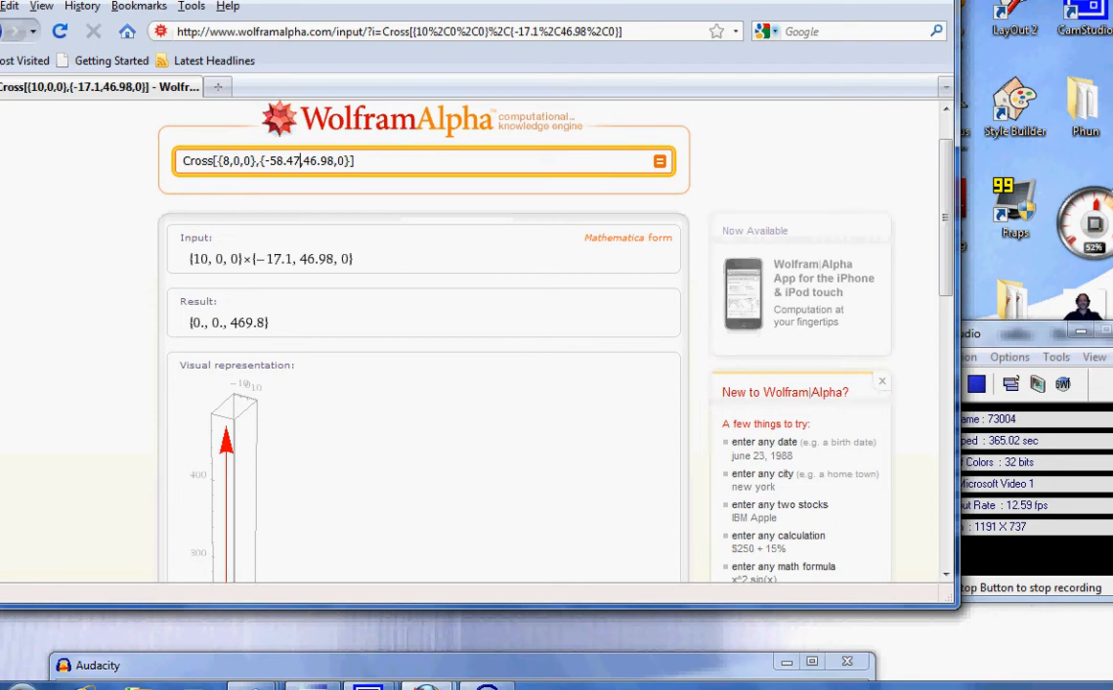
# Set the second vector's y component to -191.3 and compute the cross product with {8,0,0}.
pyautogui.press('Right')
pyautogui.press('Right')
pyautogui.press('Left')
pyautogui.write('-1')
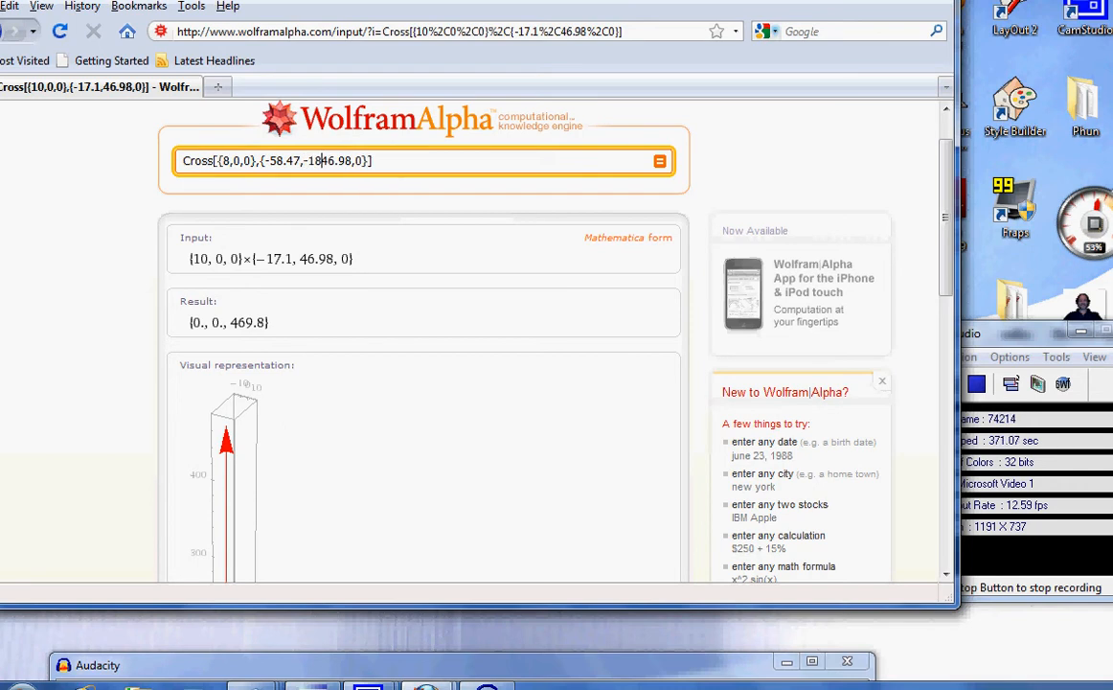
pyautogui.write('91.')
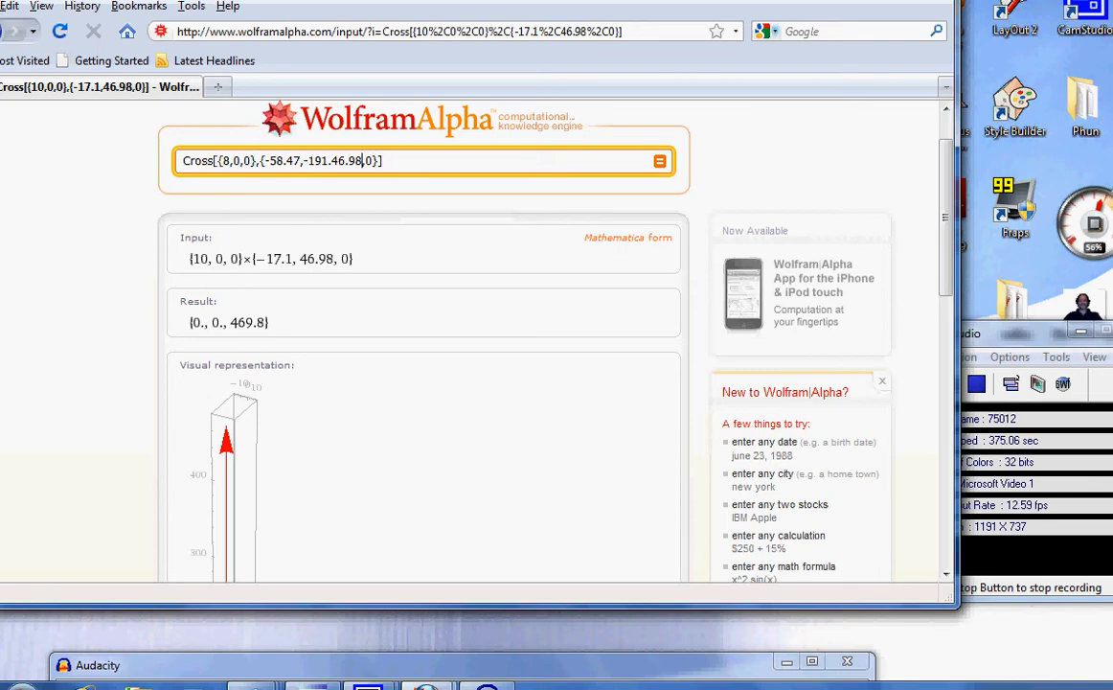
pyautogui.press('Delete')
pyautogui.press('Delete')
pyautogui.press('Delete')
pyautogui.press('Delete')
pyautogui.press('Delete')
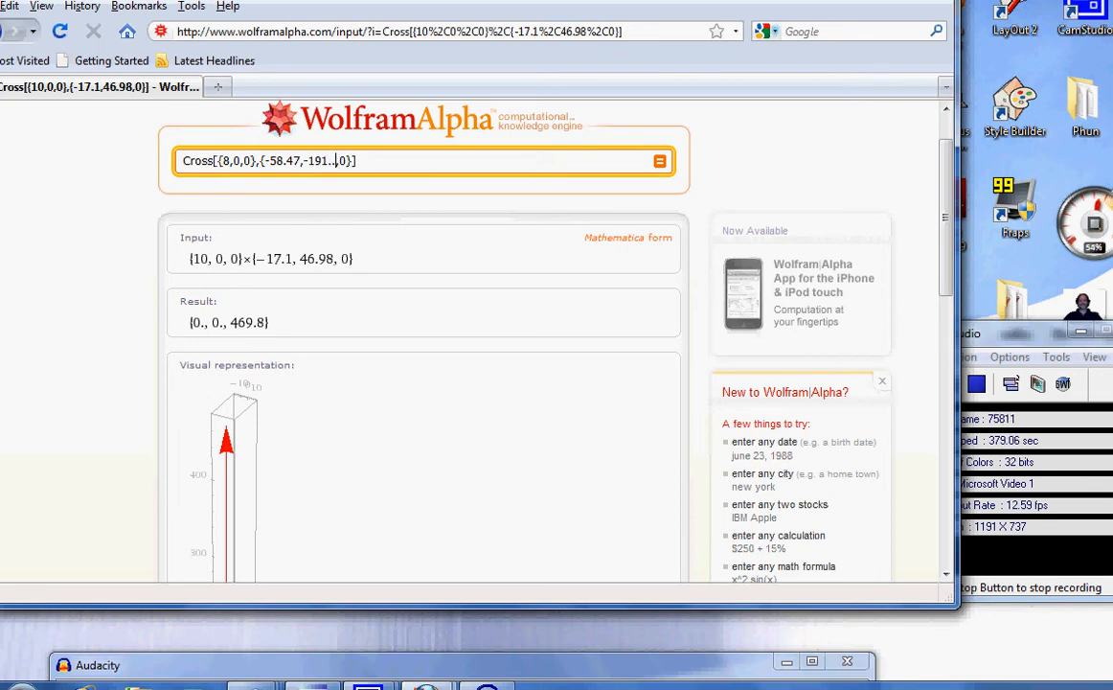
pyautogui.write('.3')
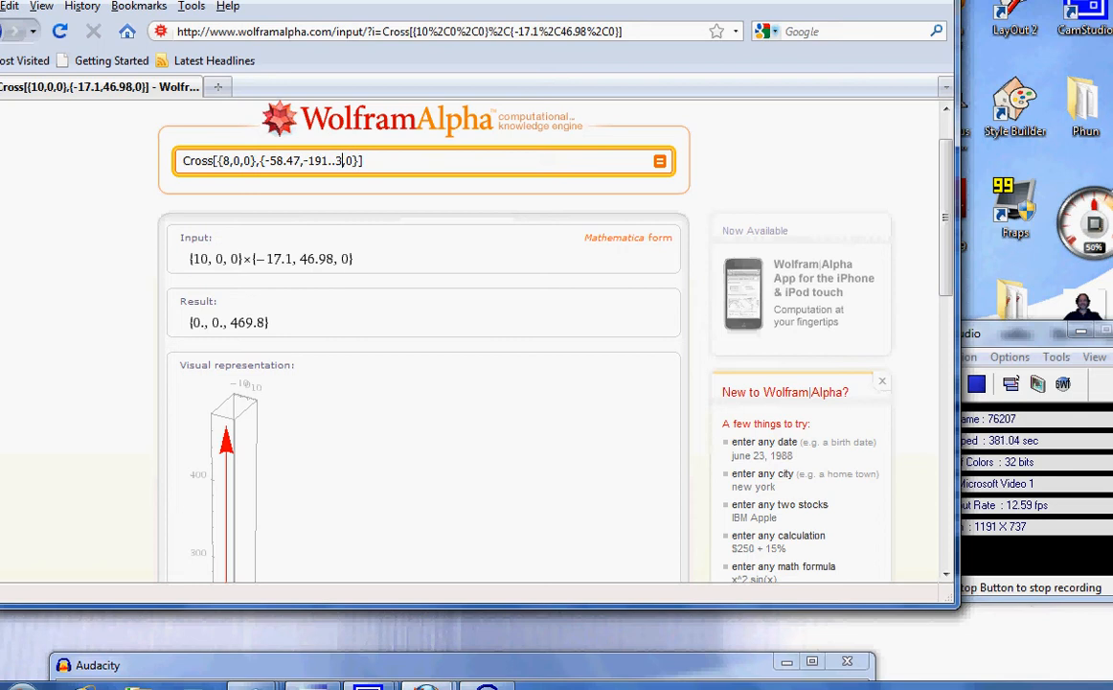
pyautogui.press('BackSpace')
pyautogui.press('BackSpace')
pyautogui.write('3')
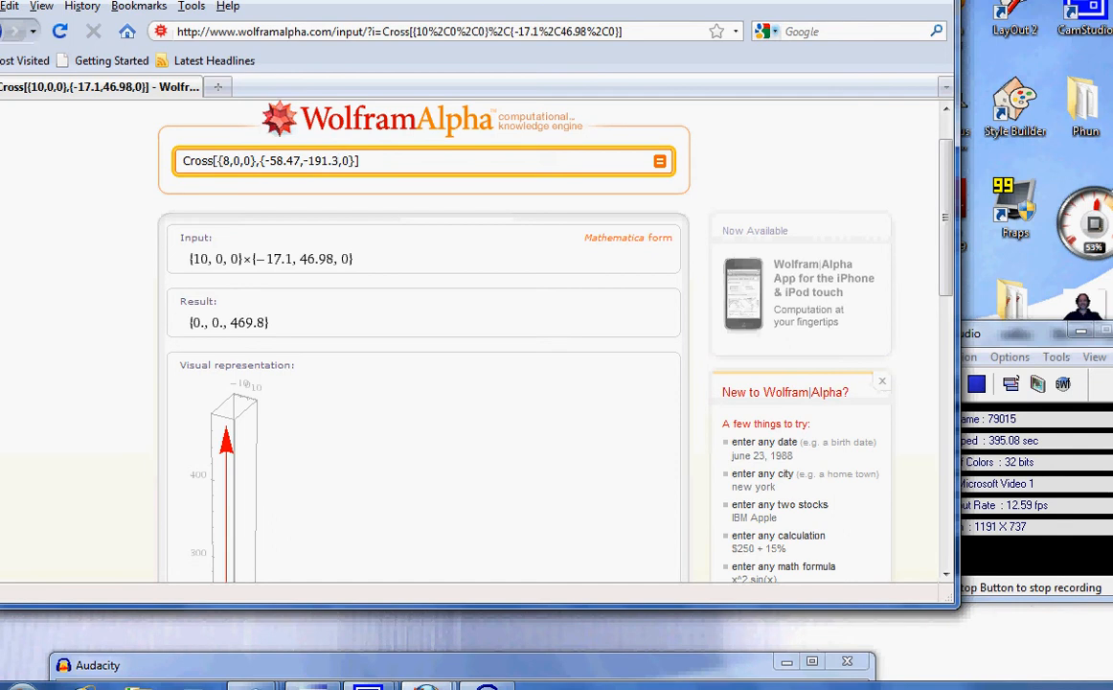
pyautogui.press('Return')
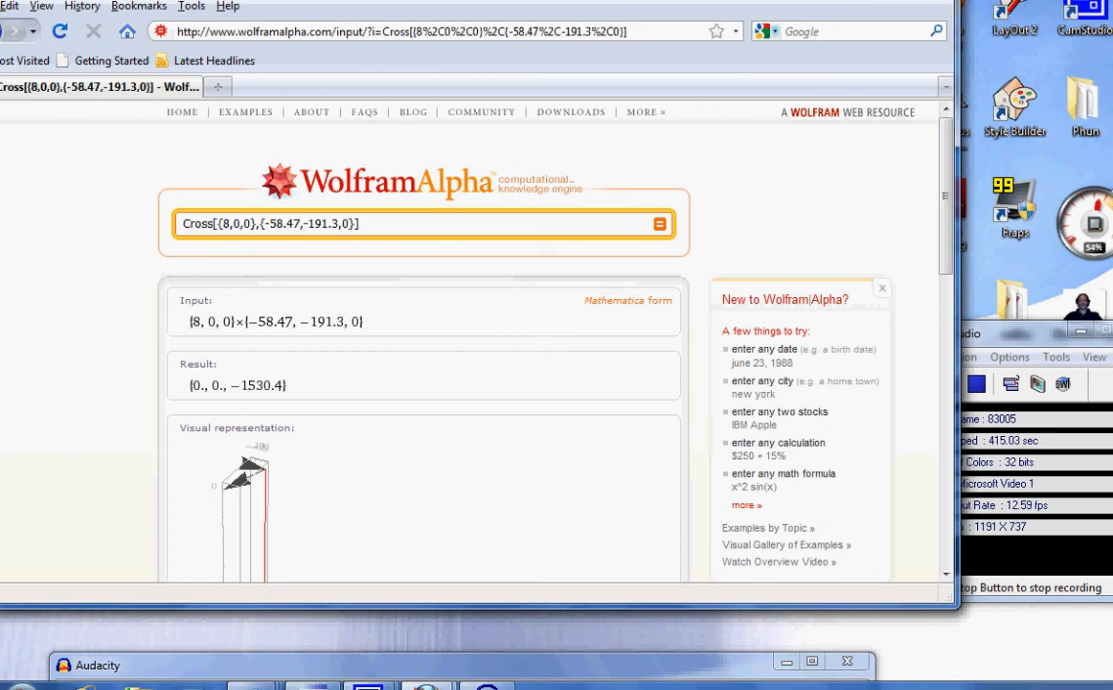
# Change the first vector in the Cross query to {0,-4,0}.
pyautogui.press('BackSpace')
pyautogui.press('BackSpace')
pyautogui.press('BackSpace')
pyautogui.write('0')
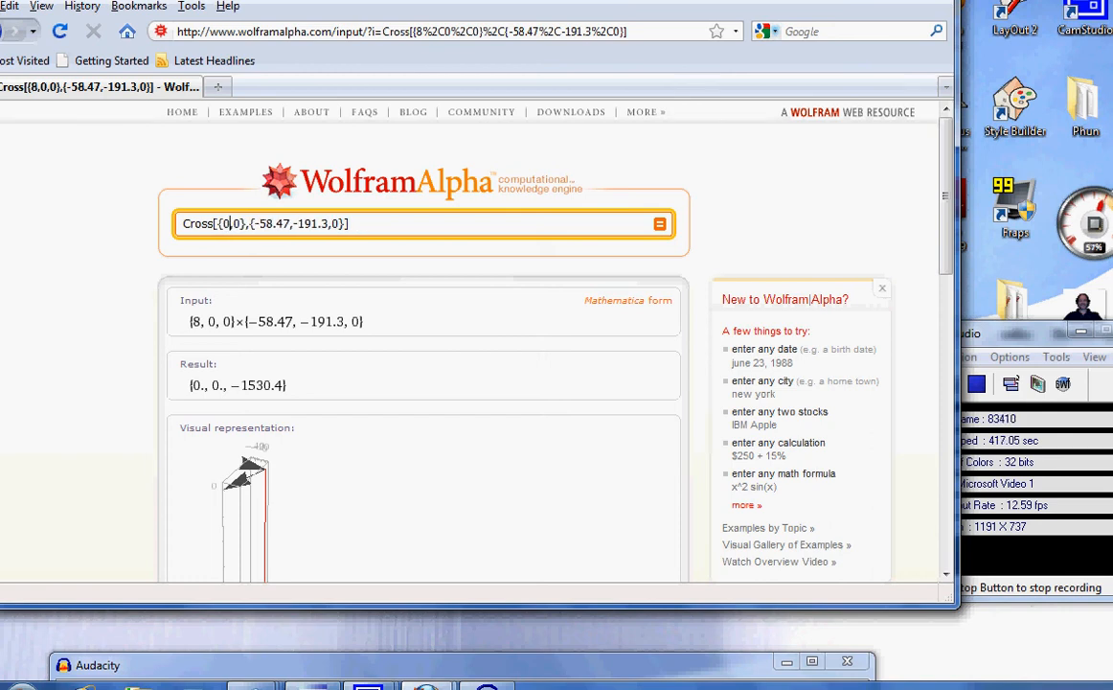
pyautogui.write(',-4')
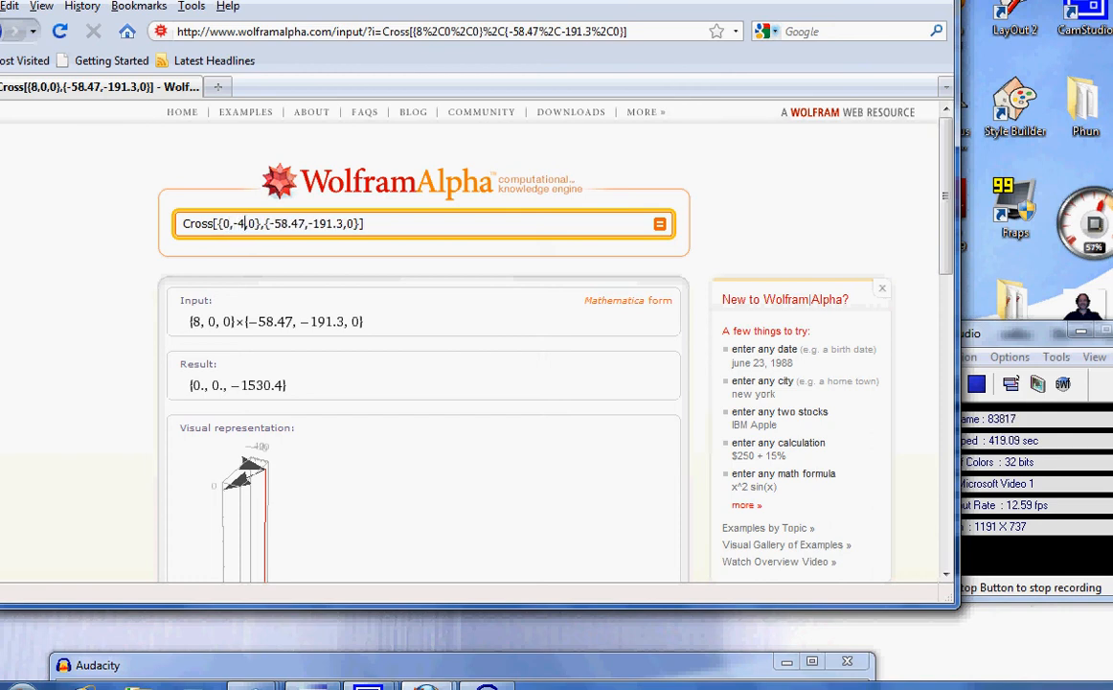
# Replace the second vector's x component with 86.04 in the Cross query.
pyautogui.press('Right')
pyautogui.press('Right')
pyautogui.press('Right')
pyautogui.press('Right')
pyautogui.press('Right')
pyautogui.press('Right')
pyautogui.press('Right')
pyautogui.press('Right')
pyautogui.press('Right')
pyautogui.press('Right')
pyautogui.press('Right')
pyautogui.press('BackSpace')
pyautogui.press('BackSpace')
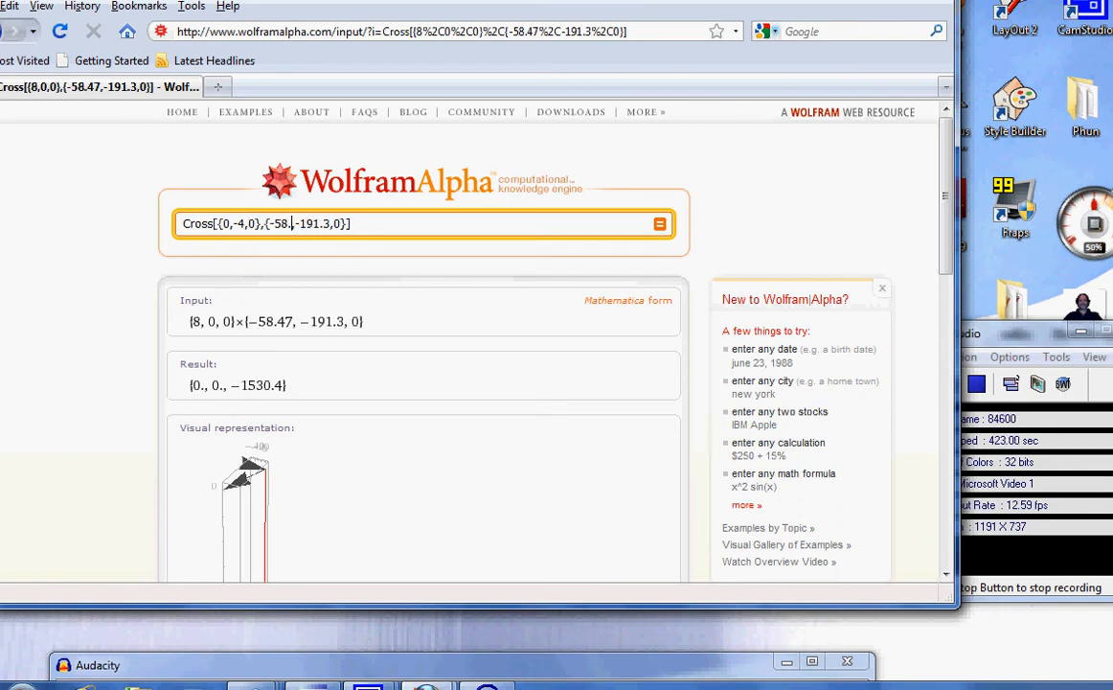
pyautogui.press('BackSpace')
pyautogui.press('BackSpace')
pyautogui.press('BackSpace')
pyautogui.press('BackSpace')
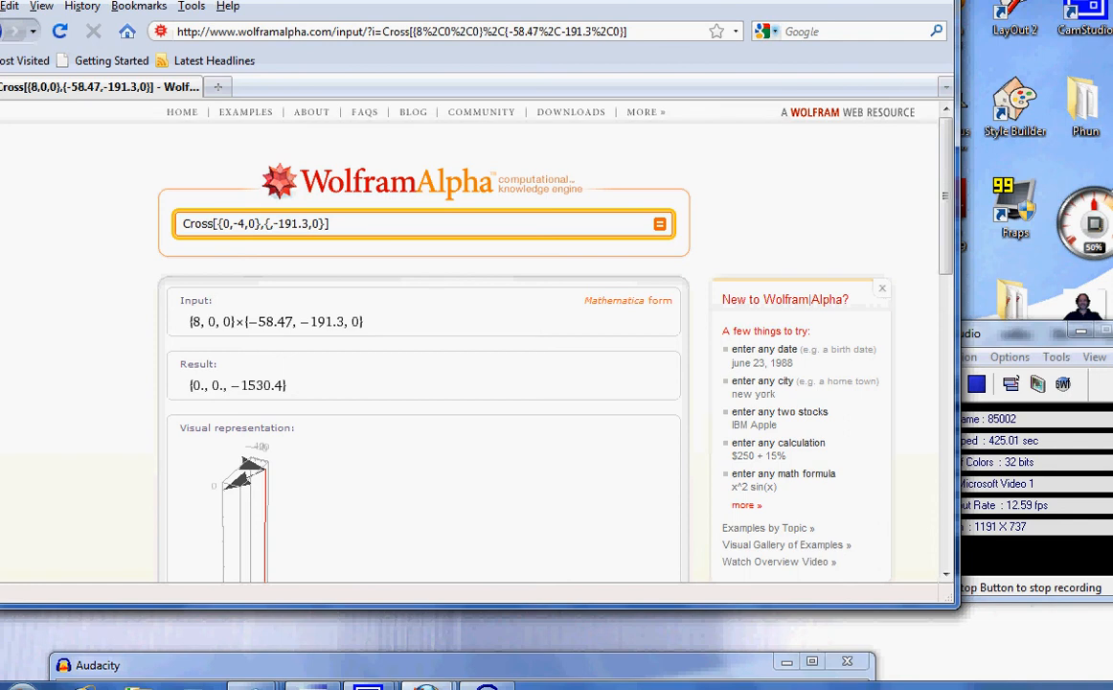
pyautogui.write('86.')
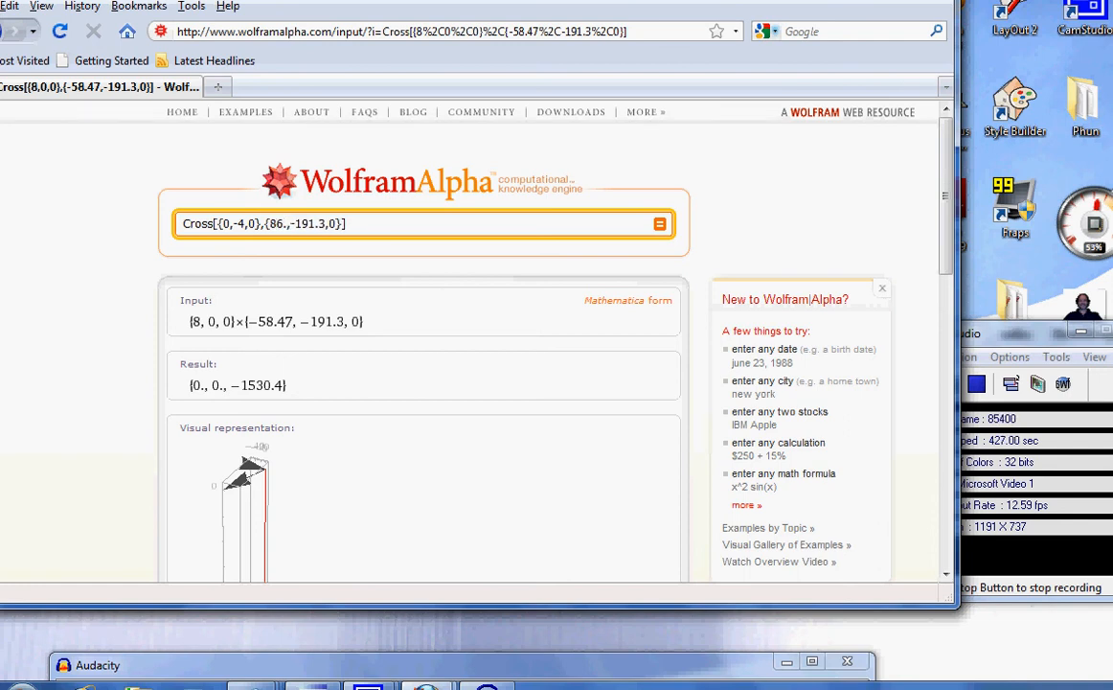
pyautogui.write('04')
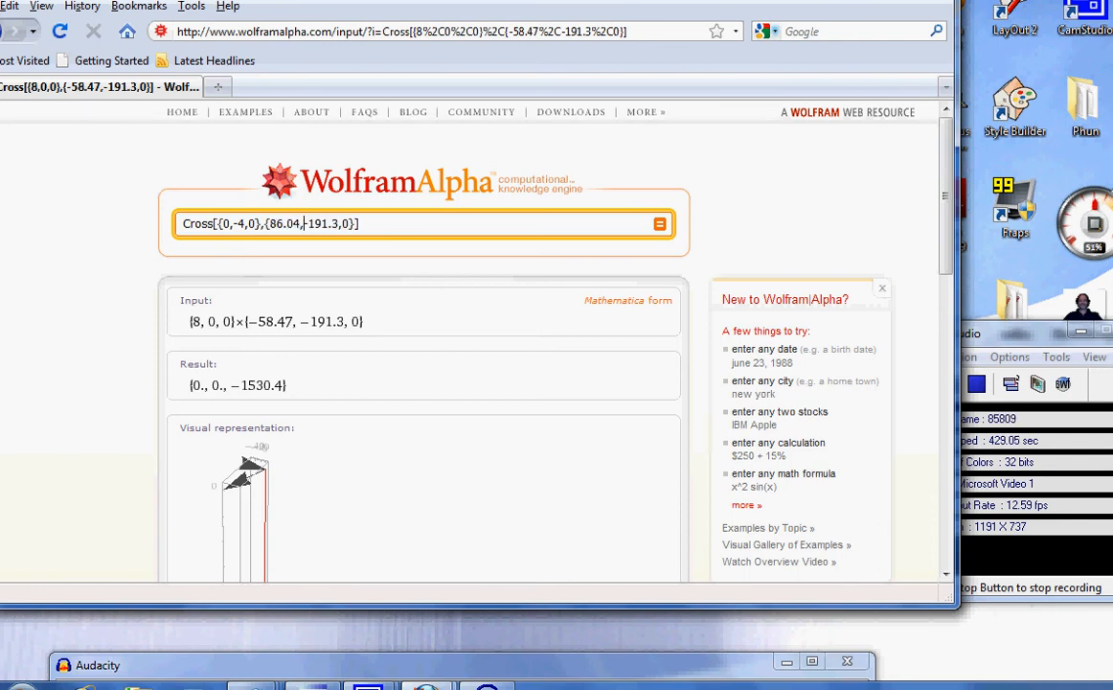
# Set the second vector's y component to -127.9 and compute the cross product with {0,-4,0}.
pyautogui.press('Right')
pyautogui.press('Right')
pyautogui.press('Right')
pyautogui.press('Right')
pyautogui.press('BackSpace')
pyautogui.press('BackSpace')
pyautogui.press('BackSpace')
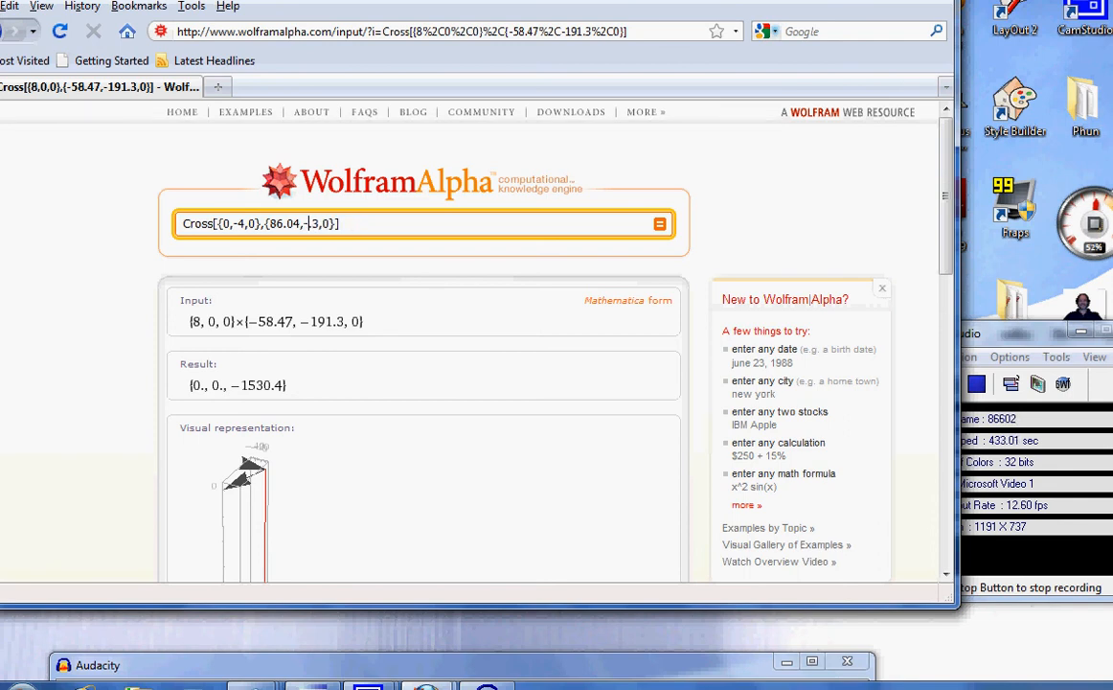
pyautogui.write('127')
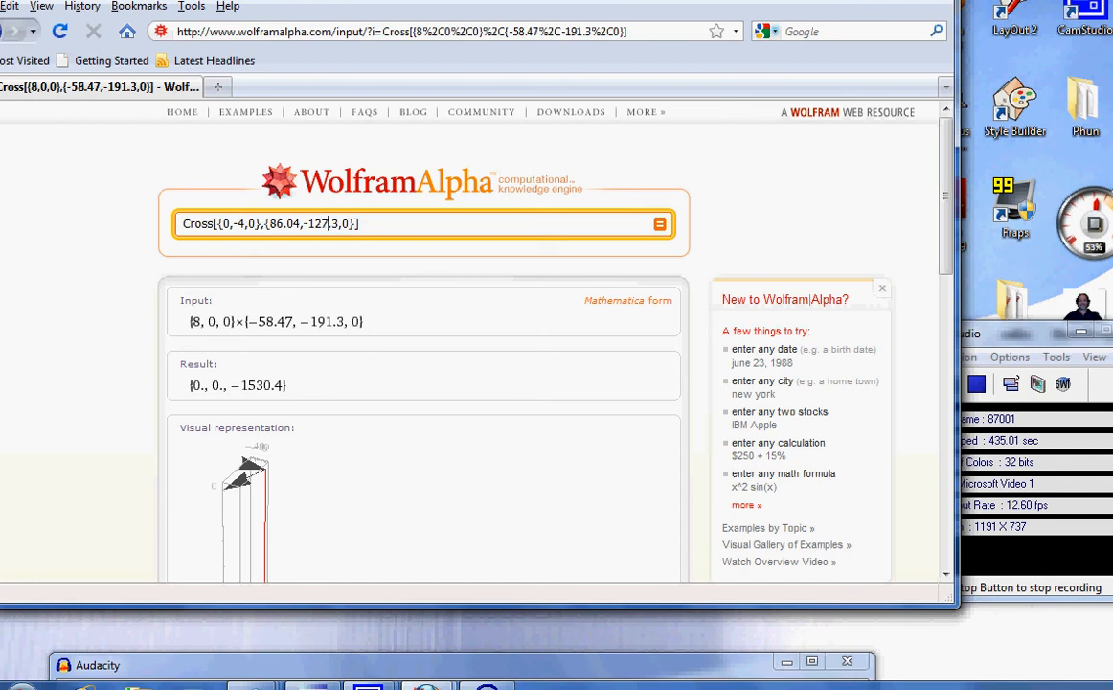
pyautogui.press('Right')
pyautogui.write('9')
pyautogui.press('Delete')
pyautogui.press('End')
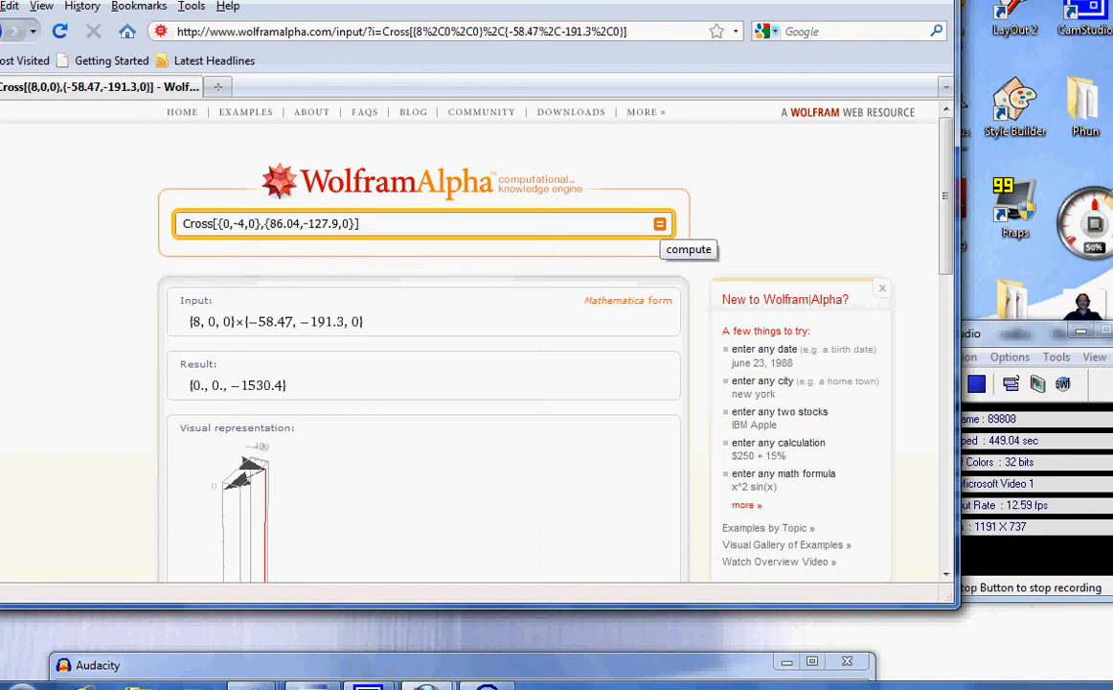
pyautogui.press('Return')
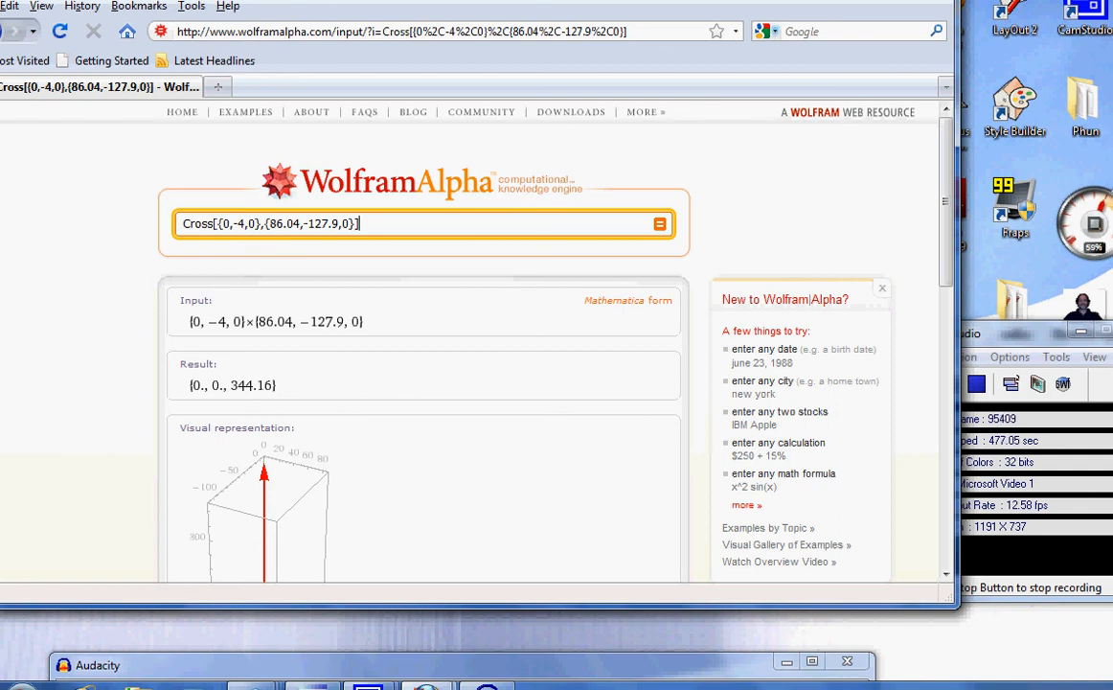
# Clear the Cross query and enter {70.7,70.7,0} as the first vector of a new sum.
pyautogui.press('BackSpace')
pyautogui.press('BackSpace')
pyautogui.press('BackSpace')
pyautogui.press('BackSpace')
pyautogui.press('BackSpace')
pyautogui.press('BackSpace')
pyautogui.press('BackSpace')
pyautogui.press('BackSpace')
pyautogui.press('BackSpace')
pyautogui.press('BackSpace')
pyautogui.press('BackSpace')
pyautogui.press('BackSpace')
pyautogui.press('BackSpace')
pyautogui.press('BackSpace')
pyautogui.press('BackSpace')
pyautogui.press('BackSpace')
pyautogui.press('BackSpace')
pyautogui.press('BackSpace')
pyautogui.press('BackSpace')
pyautogui.press('BackSpace')
pyautogui.press('BackSpace')
pyautogui.press('BackSpace')
pyautogui.press('BackSpace')
pyautogui.press('BackSpace')
pyautogui.press('BackSpace')
pyautogui.press('BackSpace')
pyautogui.press('BackSpace')
pyautogui.press('BackSpace')
pyautogui.press('BackSpace')
pyautogui.press('BackSpace')
pyautogui.press('BackSpace')
pyautogui.press('BackSpace')
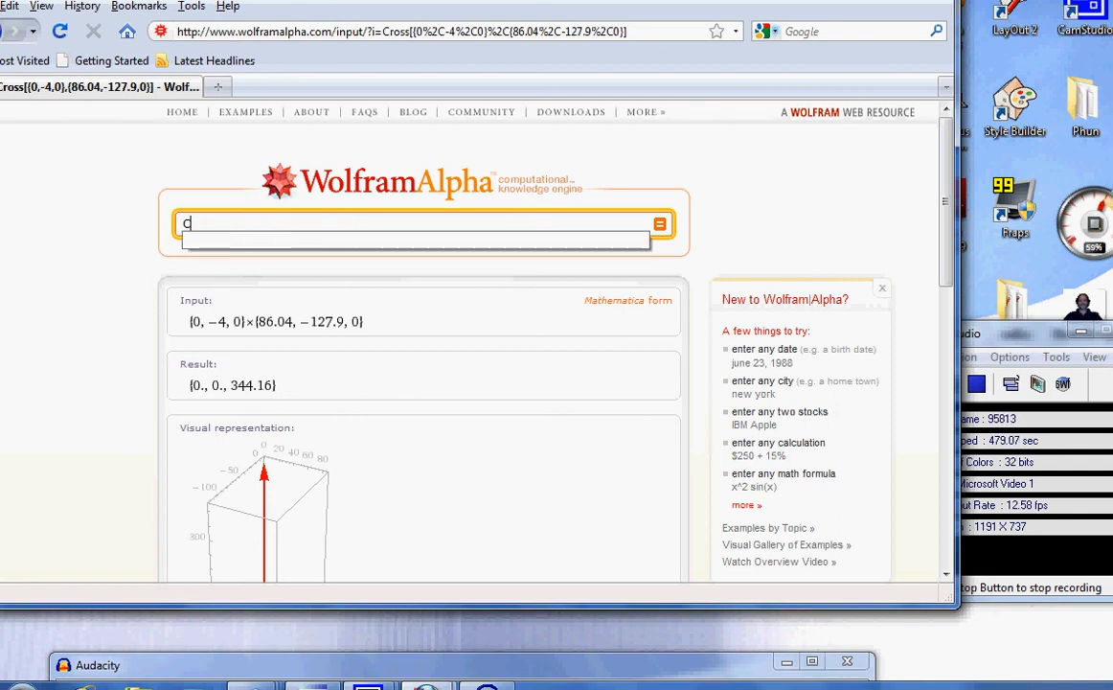
pyautogui.write('{')
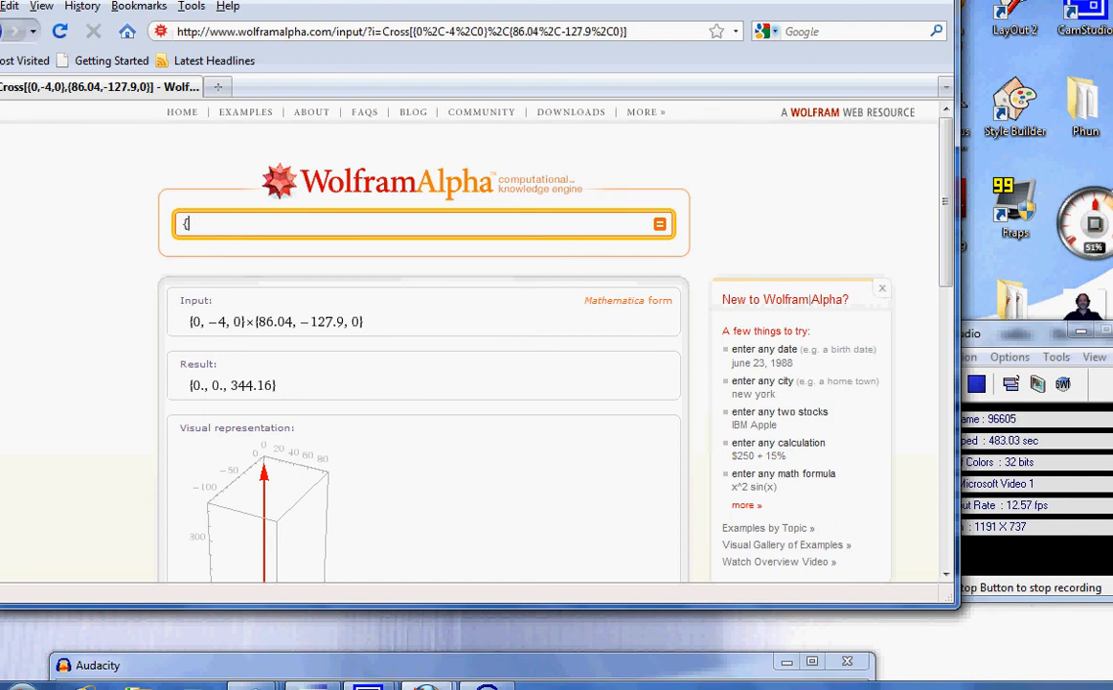
pyautogui.write('70,')
pyautogui.write('7,')
pyautogui.write('70.7')
pyautogui.write(',0')
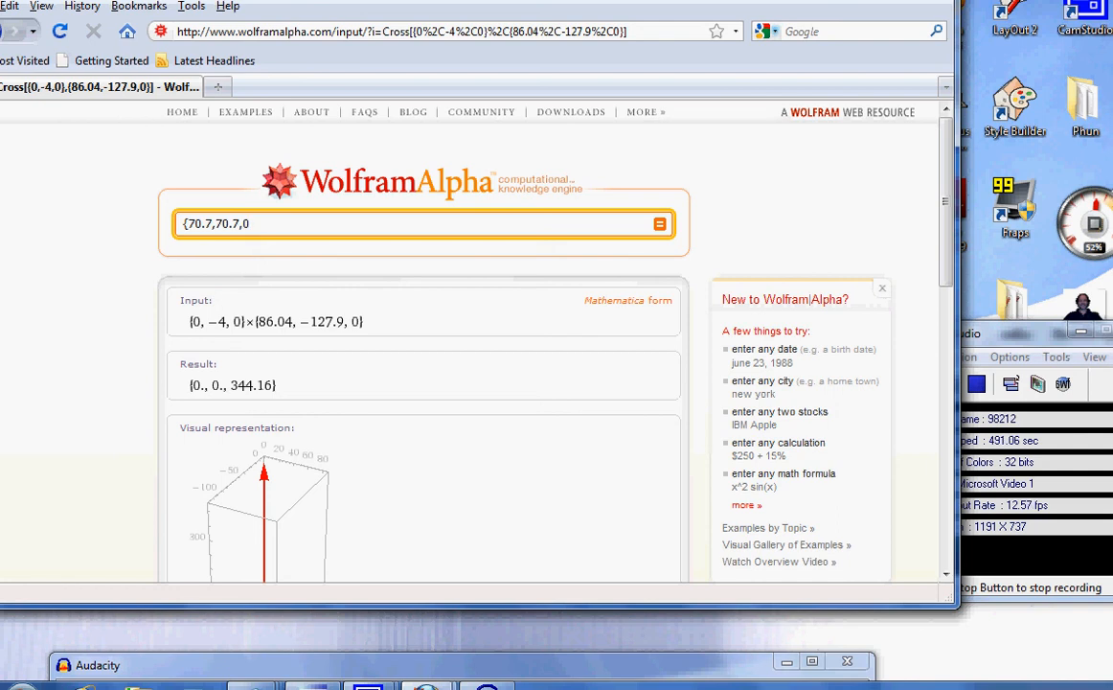
# Add the vectors {-17.1,46.98,0} and {-58.47,-191.3,0} to the query and compute the sum, retrying on another server.
pyautogui.write('}+{-17.1,')
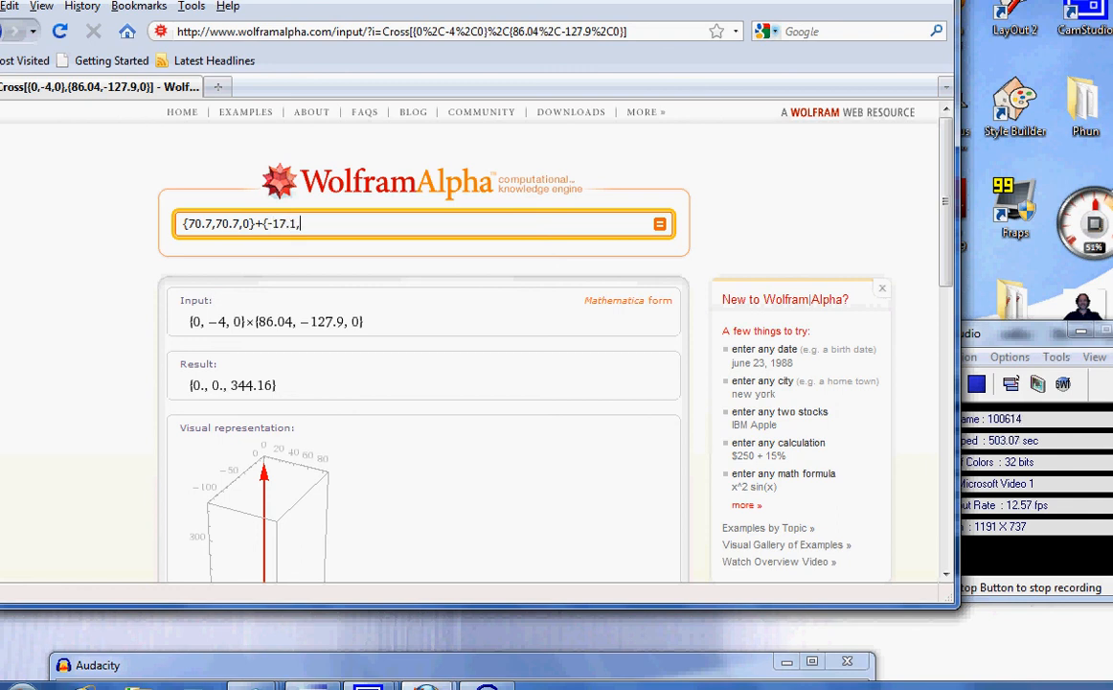
pyautogui.write('46.98,0')
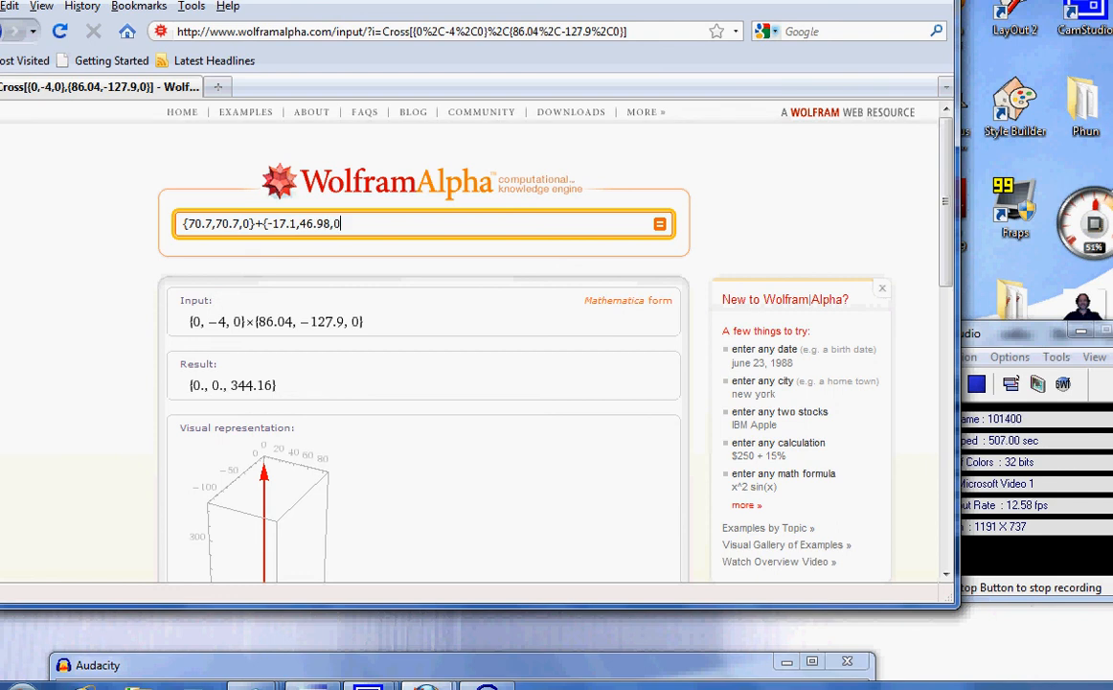
pyautogui.write('}+{-58.47,')
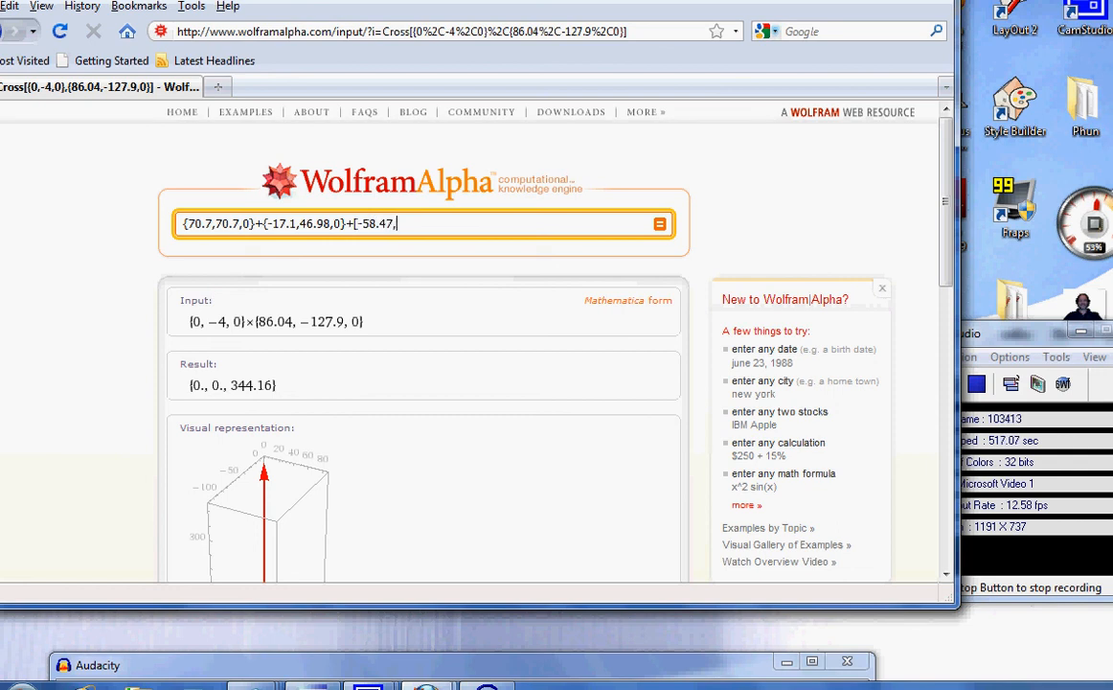
pyautogui.write('-191.3,0')
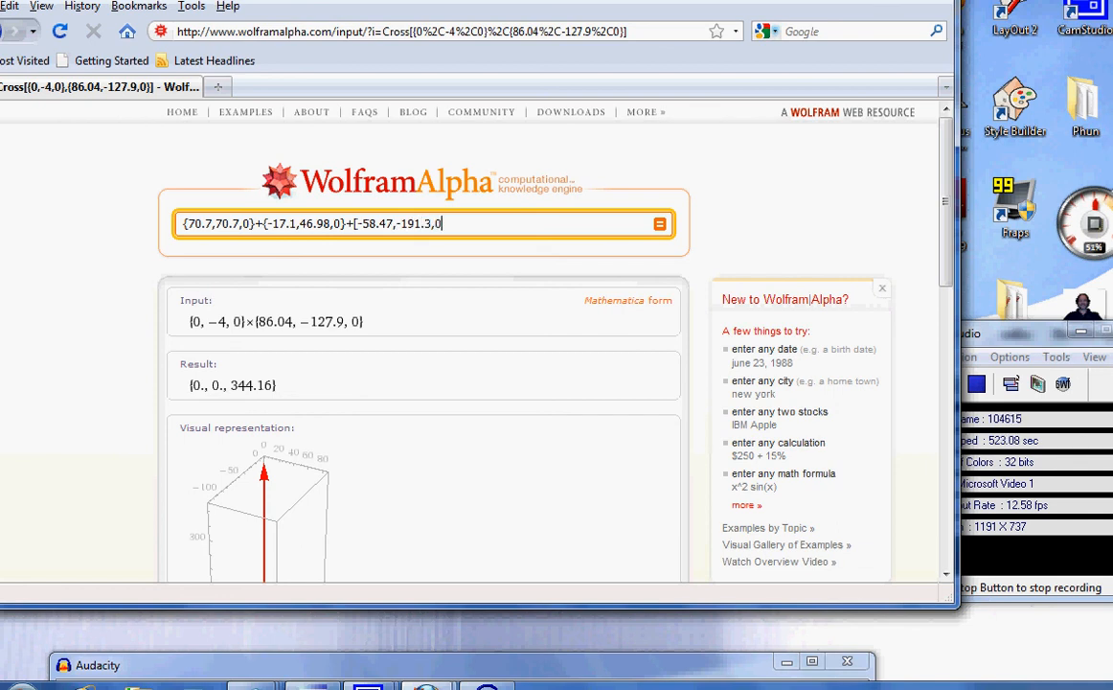
pyautogui.write('}')
pyautogui.press('Return')
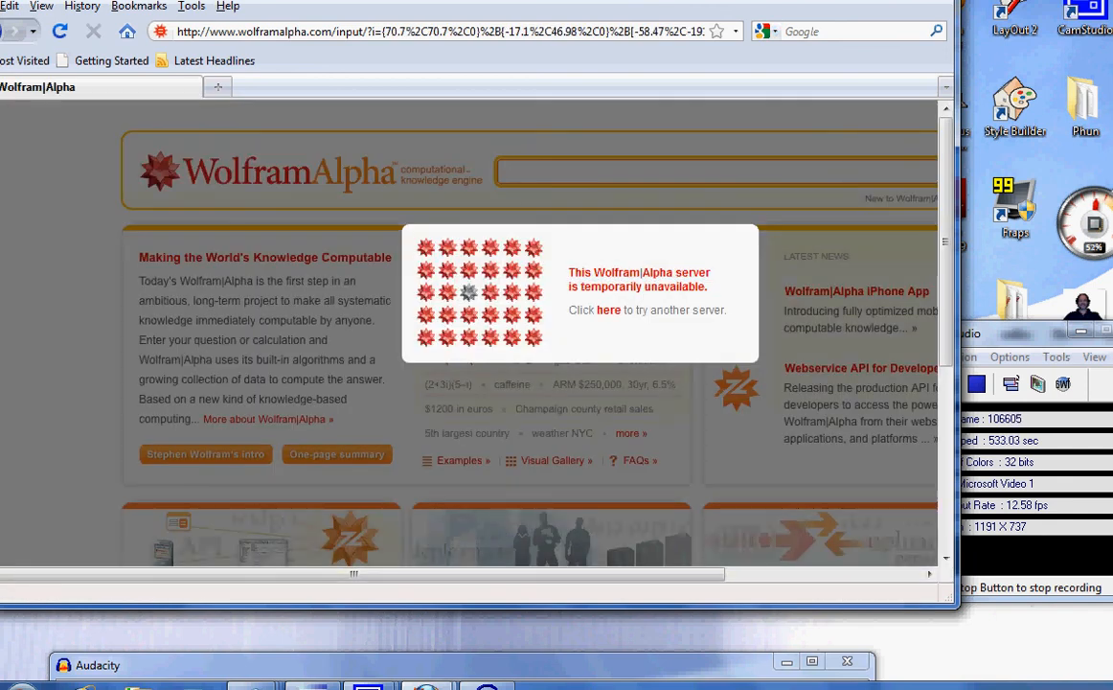
pyautogui.click(609, 310)
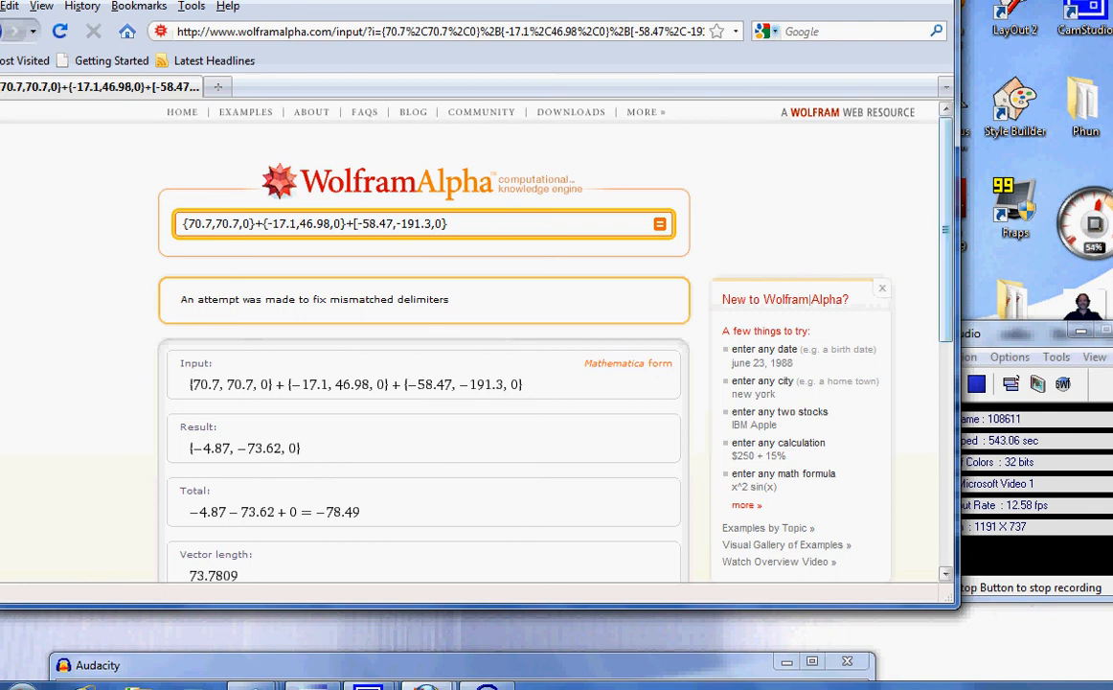
# Review the full results of the vector sum and move the browser window down to uncover the desktop.
pyautogui.scroll(-5, 421, 335)
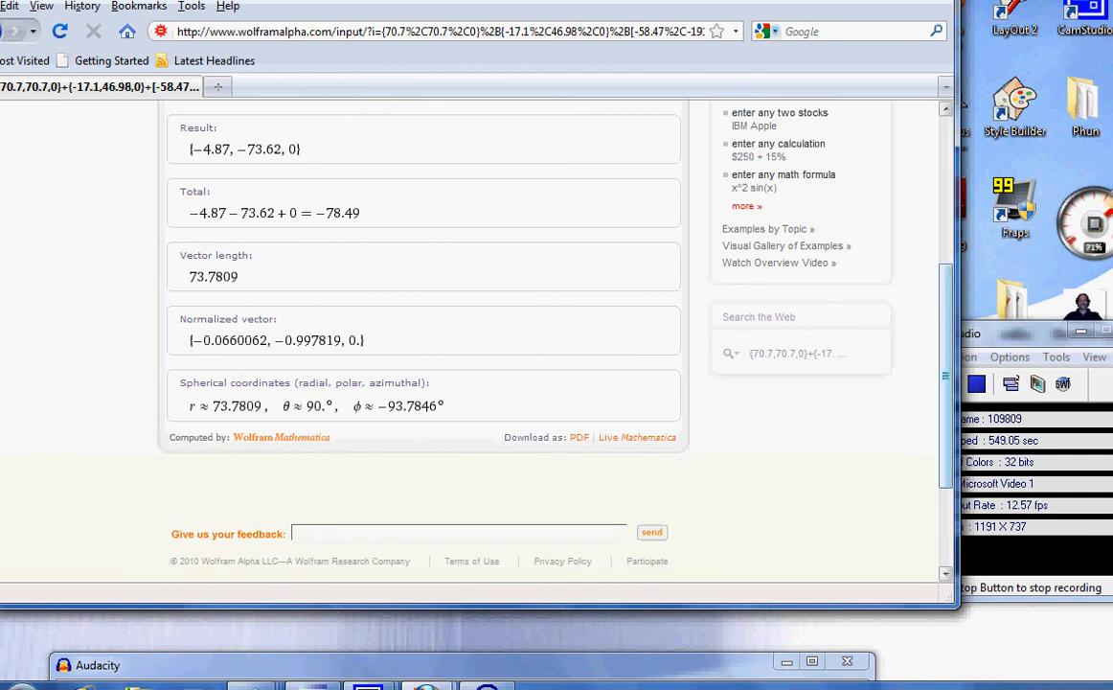
pyautogui.scroll(5, 469, 335)
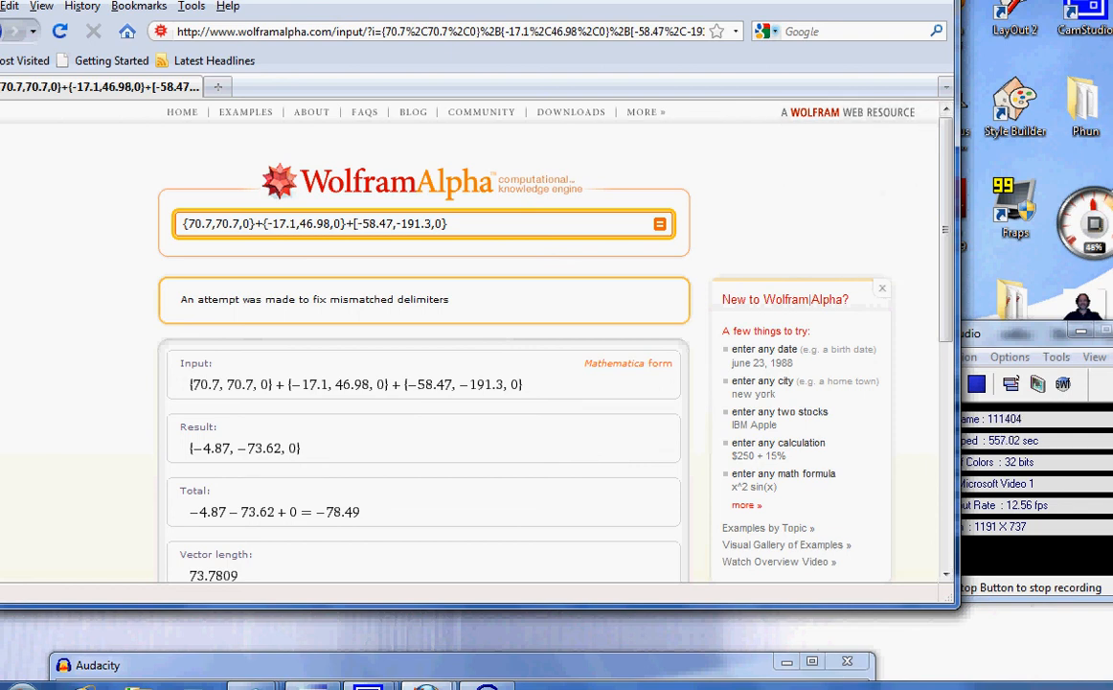
pyautogui.moveTo(496, 0); pyautogui.dragTo(384, 531)
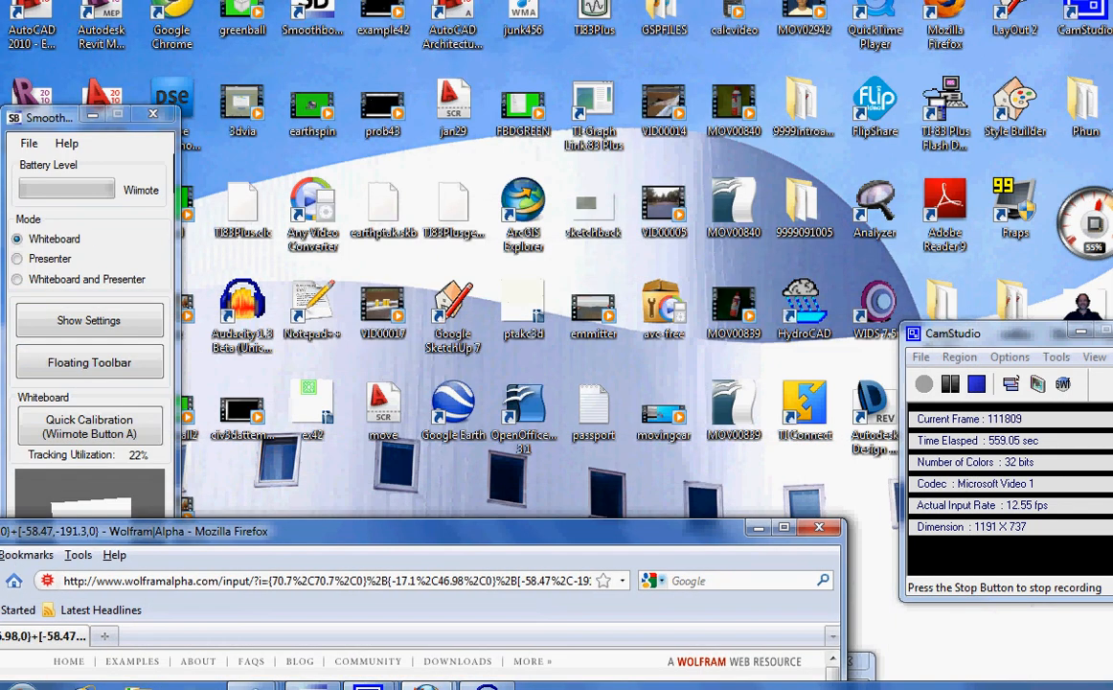